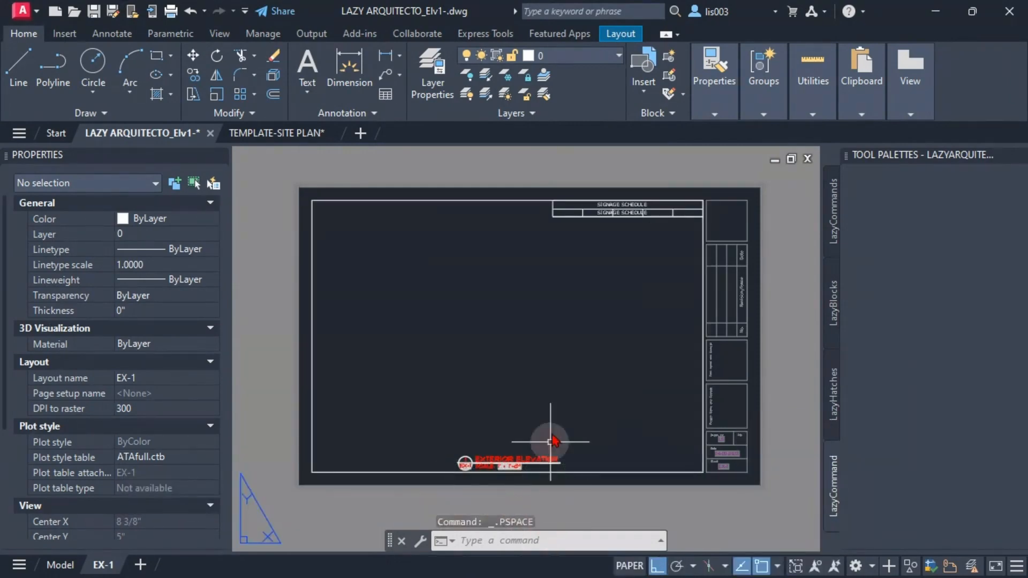
- Activate the viewport on the EX-1 layout and open the editor for its custom drawing scales
{"action": "double_click", "coordinate": [551, 420]}
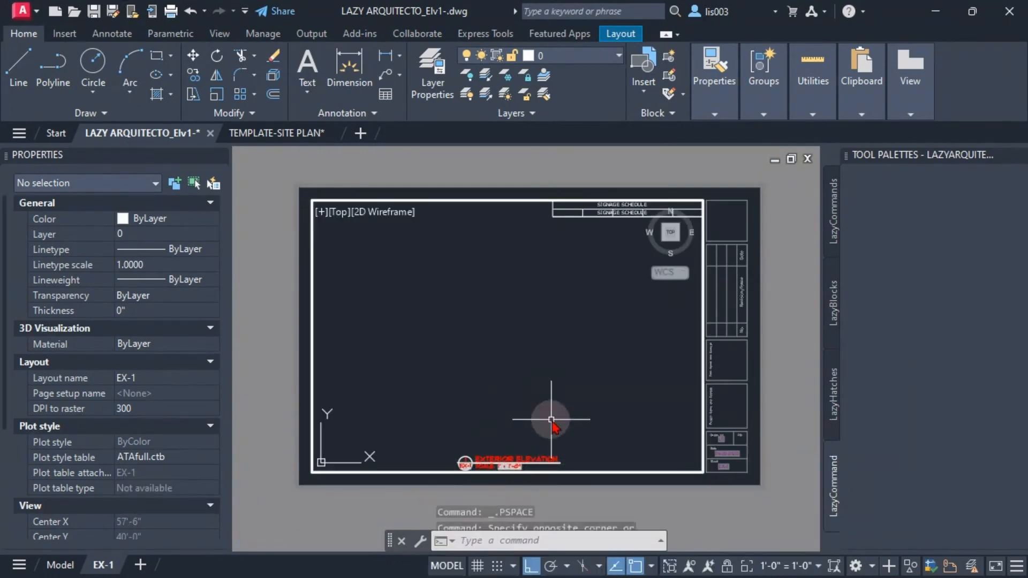
{"action": "left_click", "coordinate": [782, 566]}
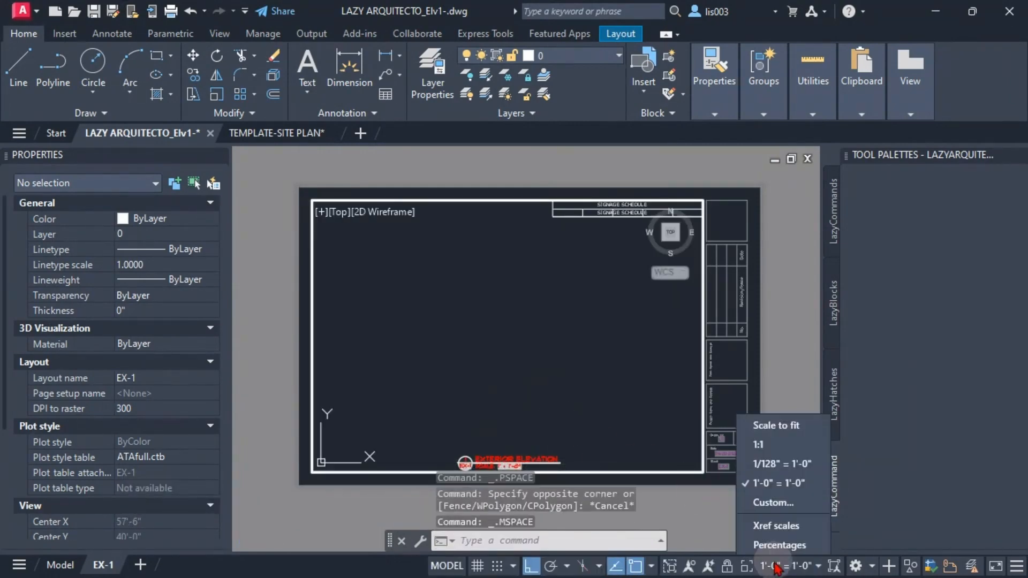
{"action": "left_click", "coordinate": [767, 504]}
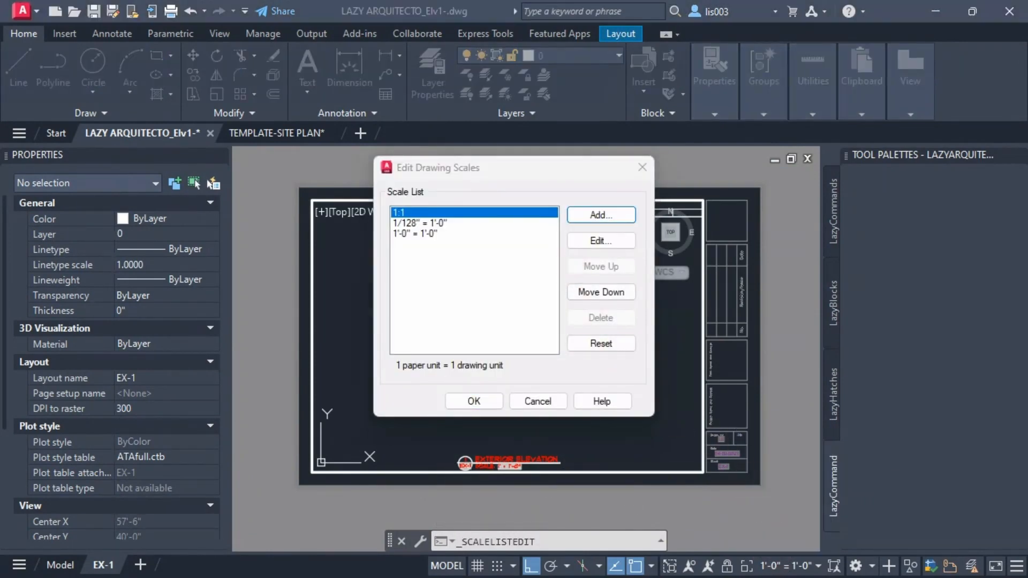
- Switch to the Scale Factors chart PDF in Acrobat and look up the factor for the 1/8"=1'-0" architectural scale
{"action": "left_click_drag", "start_coordinate": [0, 185], "coordinate": [537, 32]}
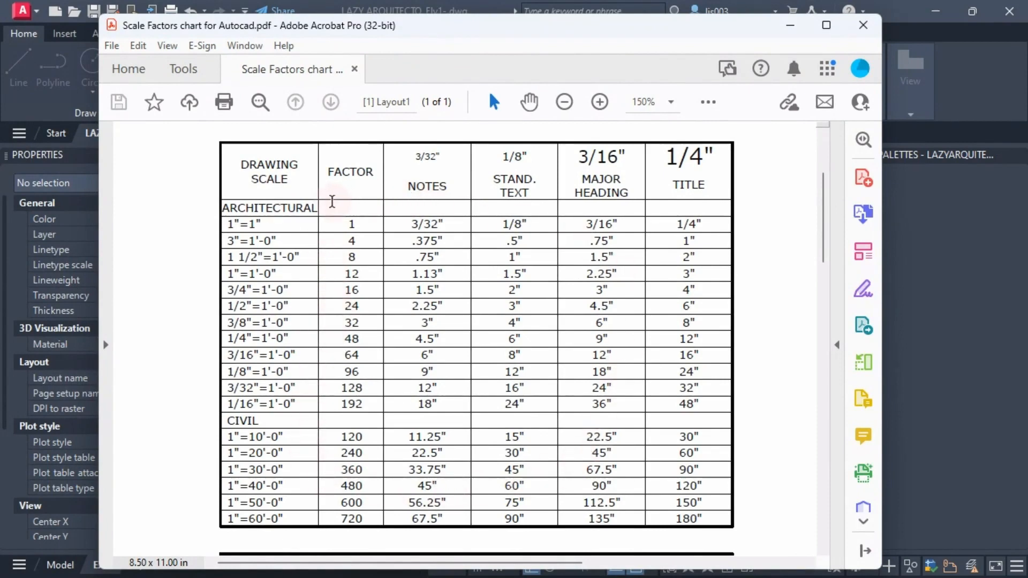
{"action": "left_click_drag", "start_coordinate": [231, 372], "coordinate": [282, 371]}
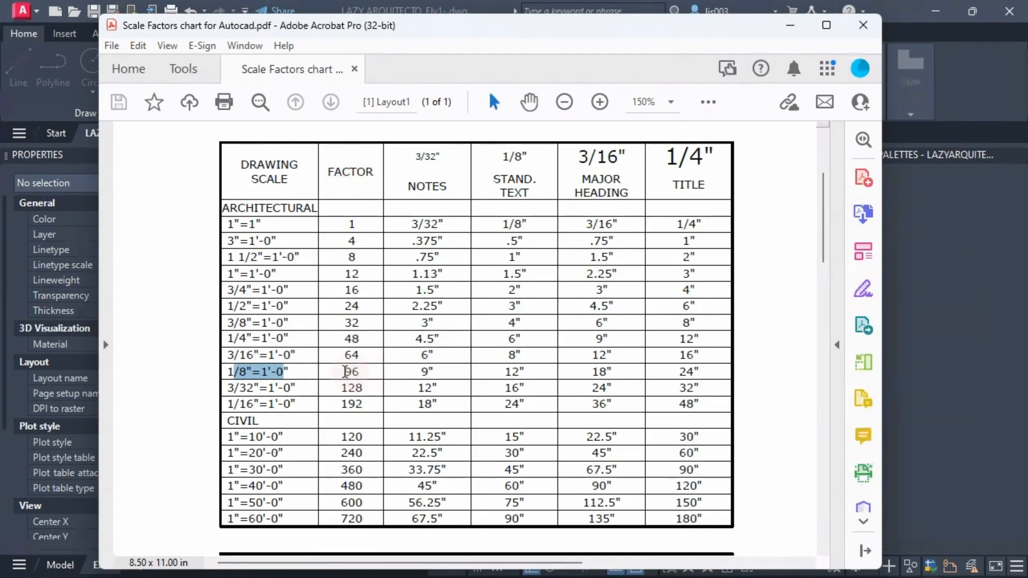
{"action": "double_click", "coordinate": [364, 371]}
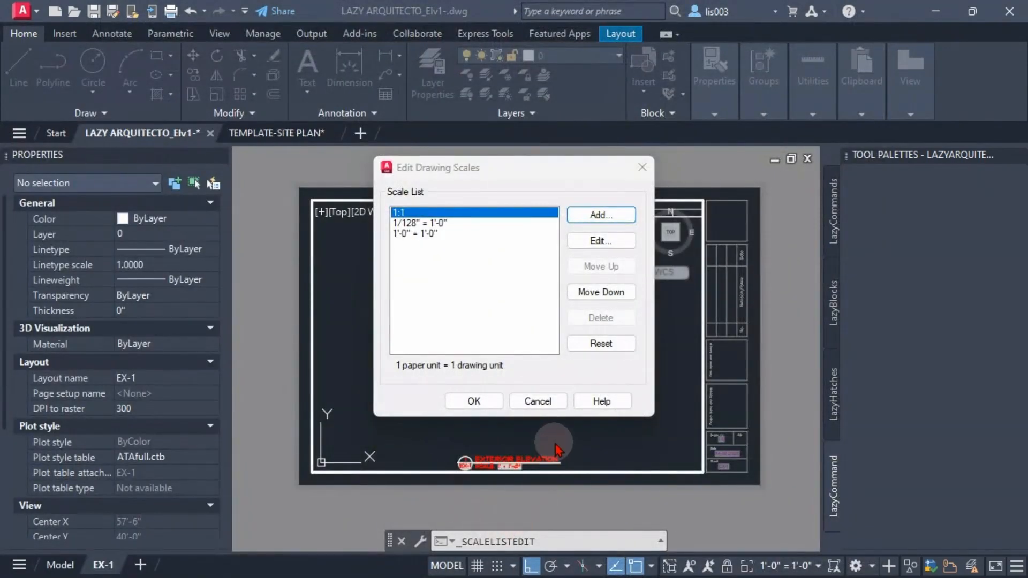
- Start a new drawing scale named 1/8" = 1'-0", keeping its paper units at 1
{"action": "left_click", "coordinate": [585, 215]}
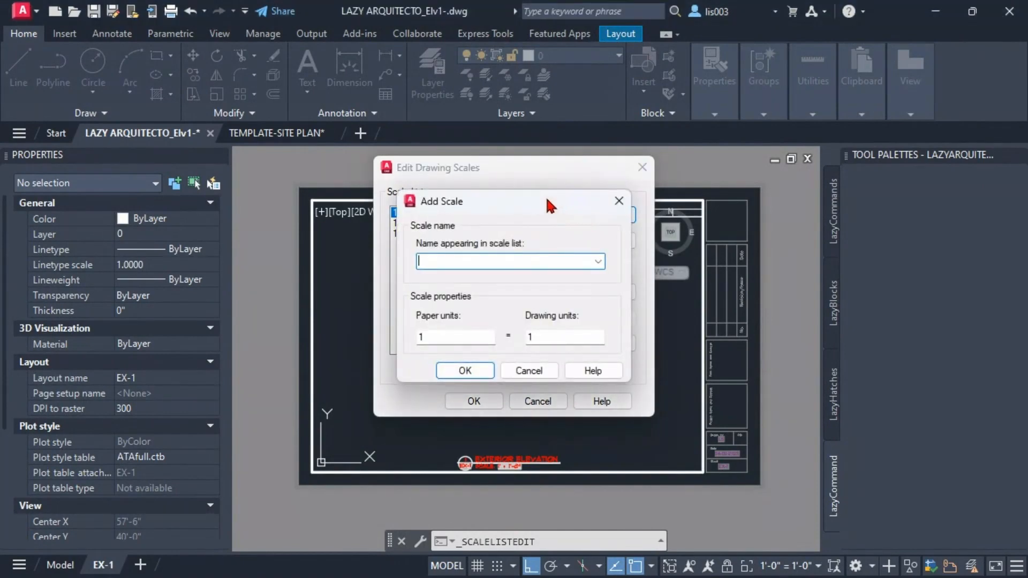
{"action": "left_click_drag", "start_coordinate": [547, 200], "coordinate": [570, 234]}
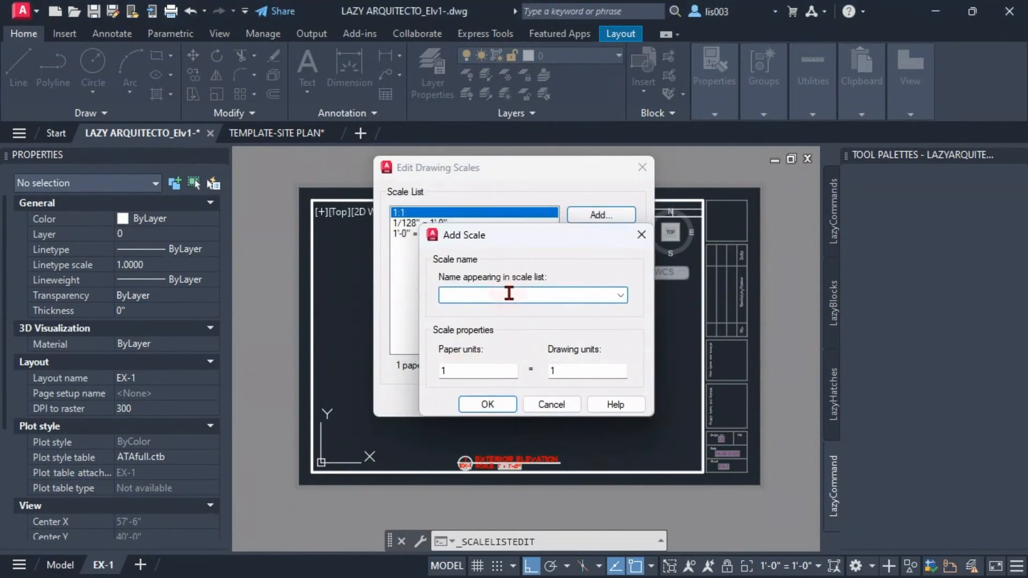
{"action": "type", "text": "1/8\" = 1'-0"}
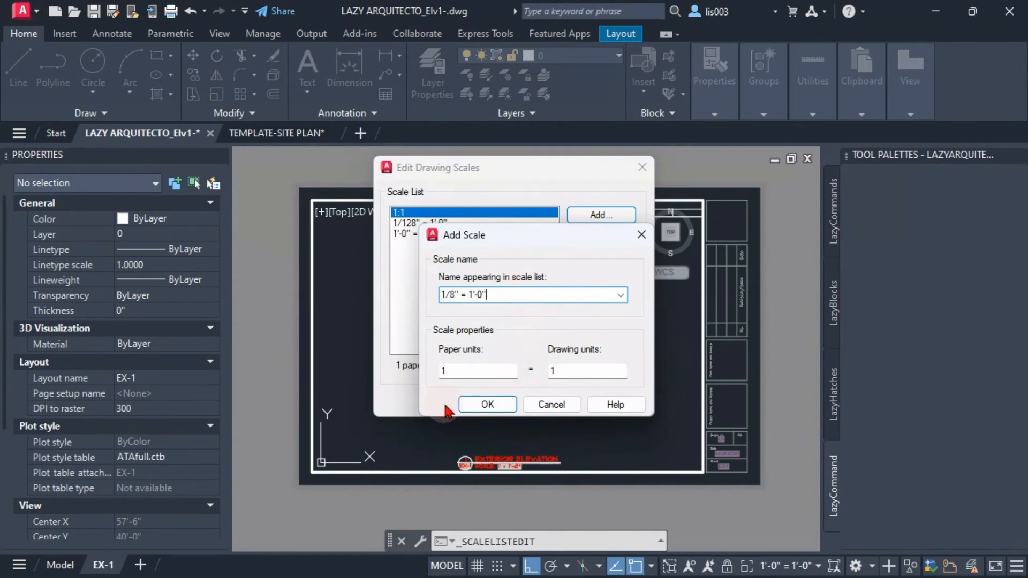
{"action": "left_click", "coordinate": [452, 371]}
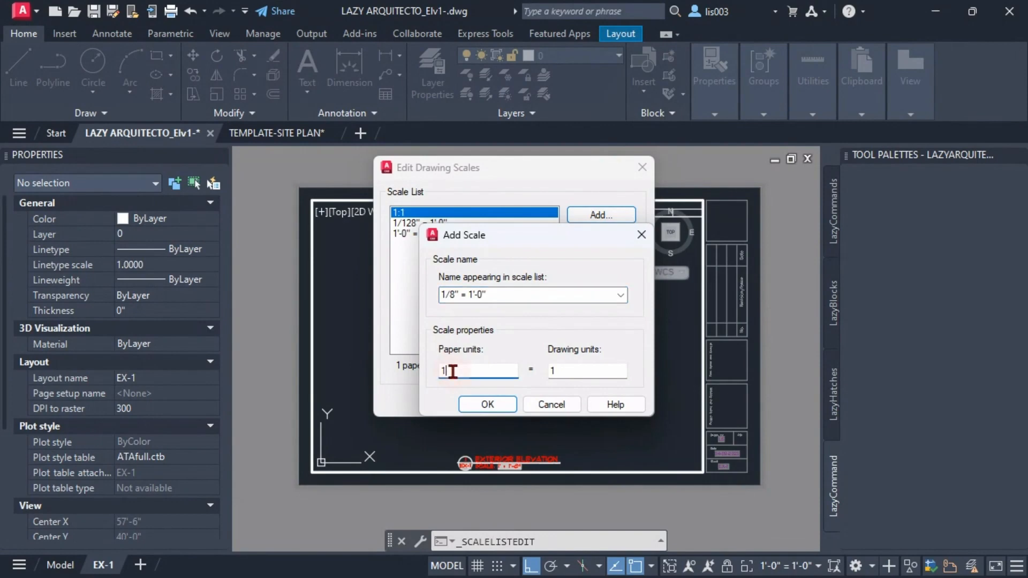
{"action": "double_click", "coordinate": [454, 371]}
{"action": "left_click", "coordinate": [558, 371]}
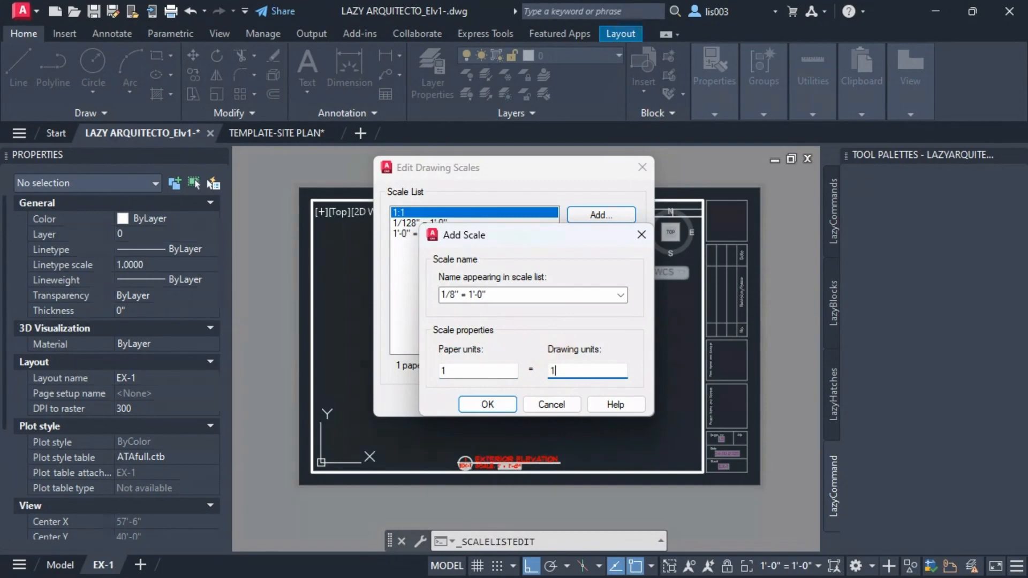
- Recheck the scale factor chart, set the new scale's drawing units to 96, and accept the edited scale list
{"action": "left_click_drag", "start_coordinate": [0, 161], "coordinate": [746, 82]}
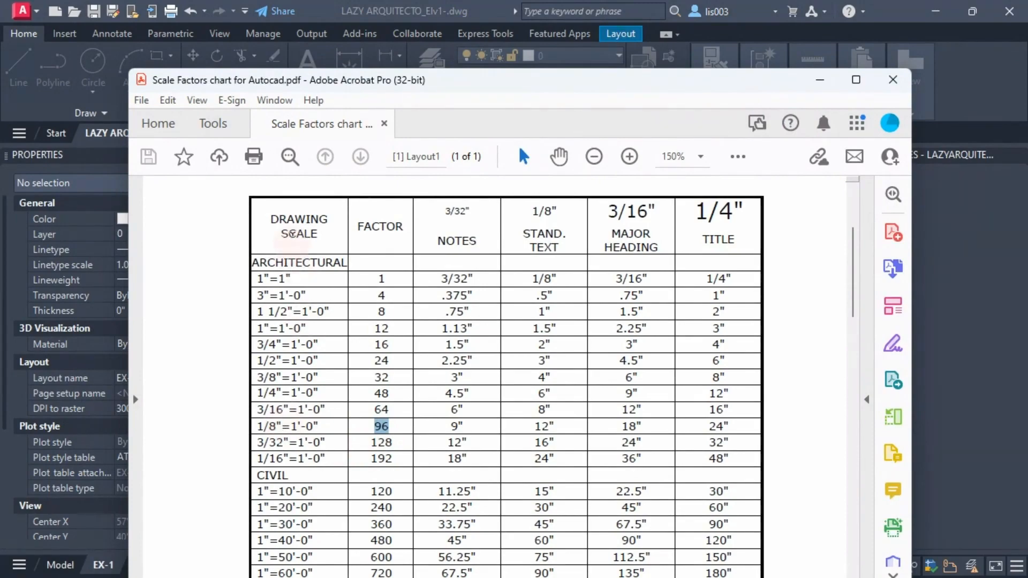
{"action": "left_click_drag", "start_coordinate": [562, 88], "coordinate": [0, 178]}
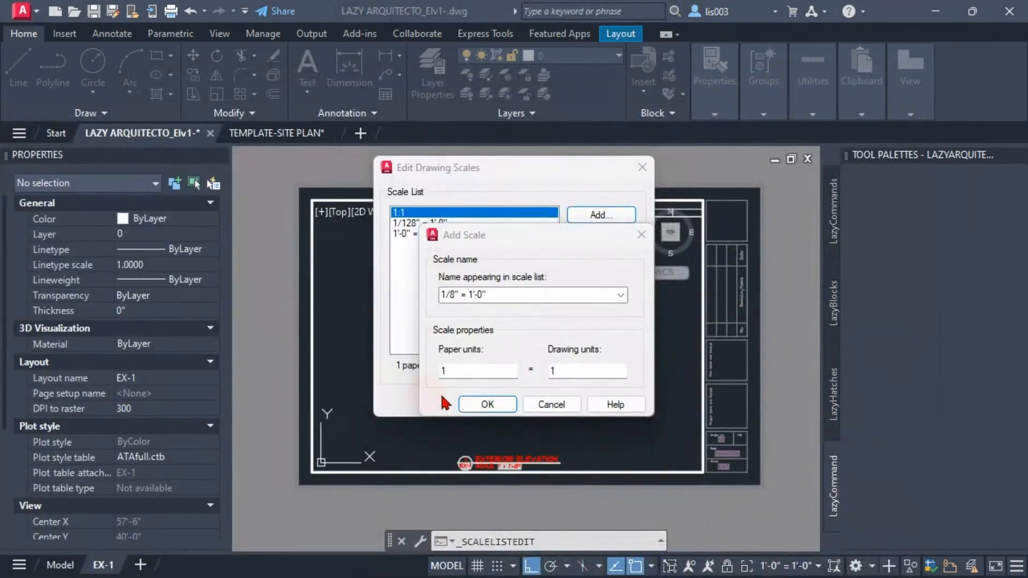
{"action": "left_click", "coordinate": [560, 369]}
{"action": "double_click", "coordinate": [551, 369]}
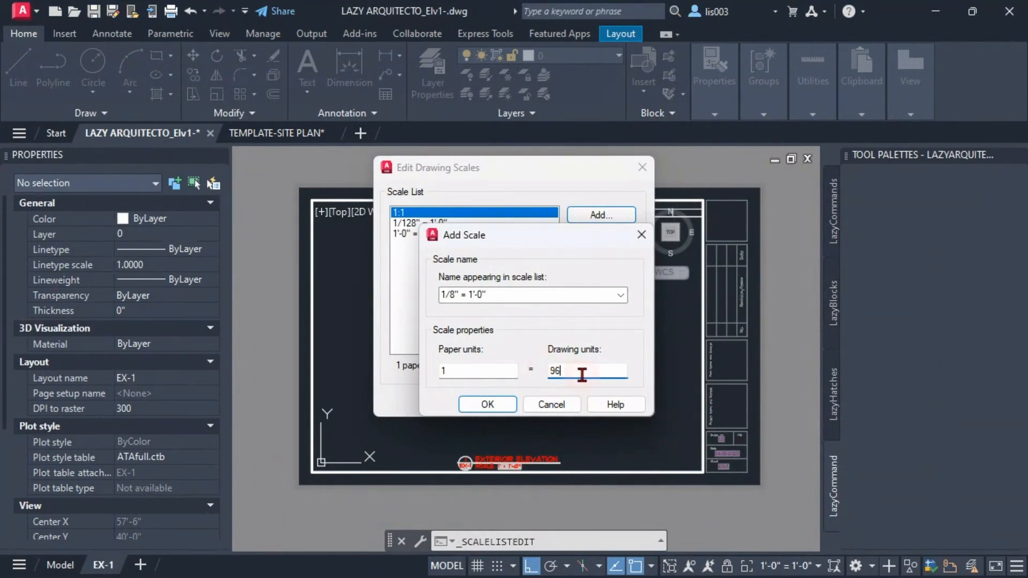
{"action": "left_click", "coordinate": [488, 405]}
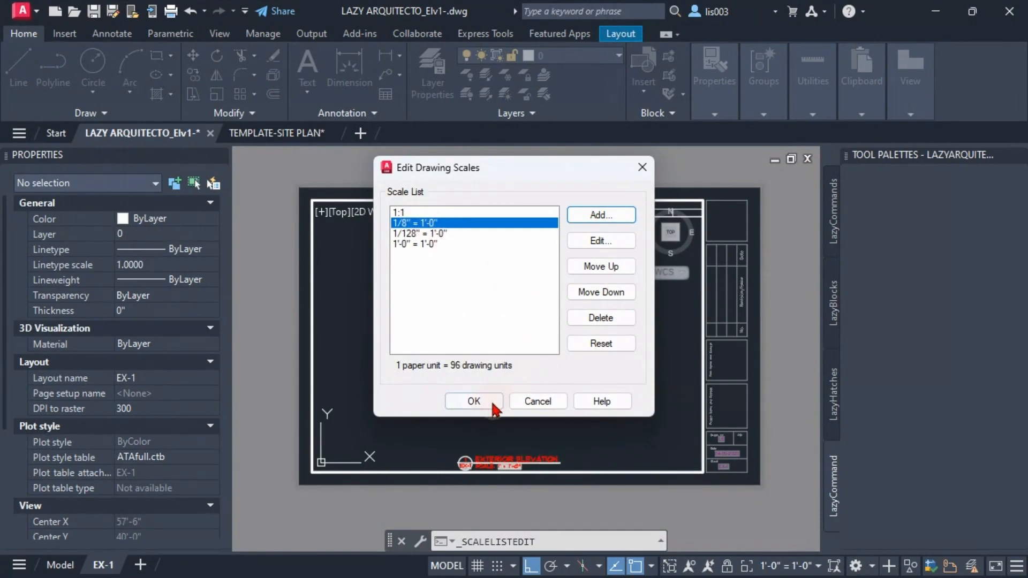
{"action": "left_click", "coordinate": [474, 403]}
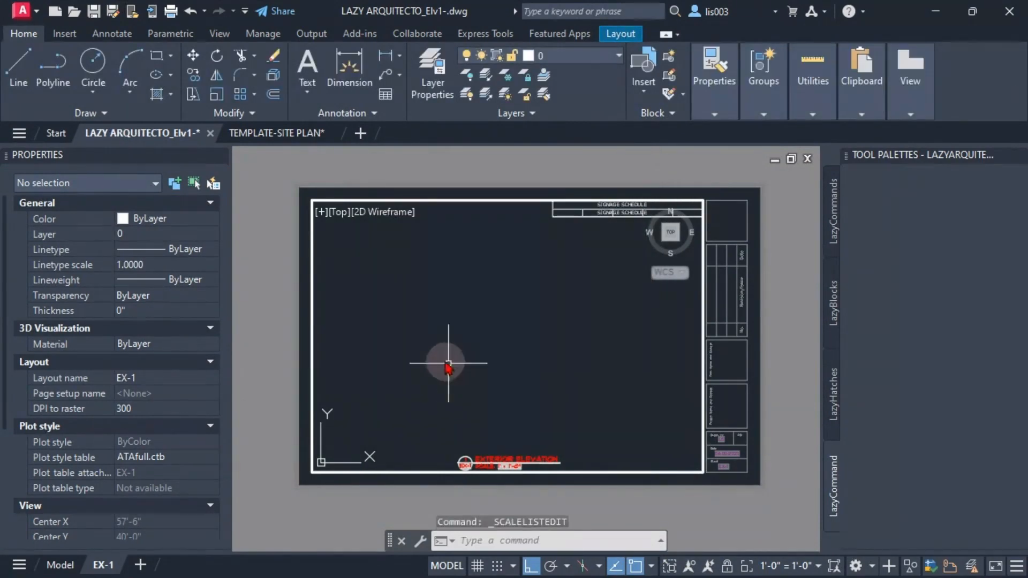
- Reactivate the EX-1 viewport and check the scales available for it, including the custom scale option
{"action": "double_click", "coordinate": [282, 306]}
{"action": "double_click", "coordinate": [448, 284]}
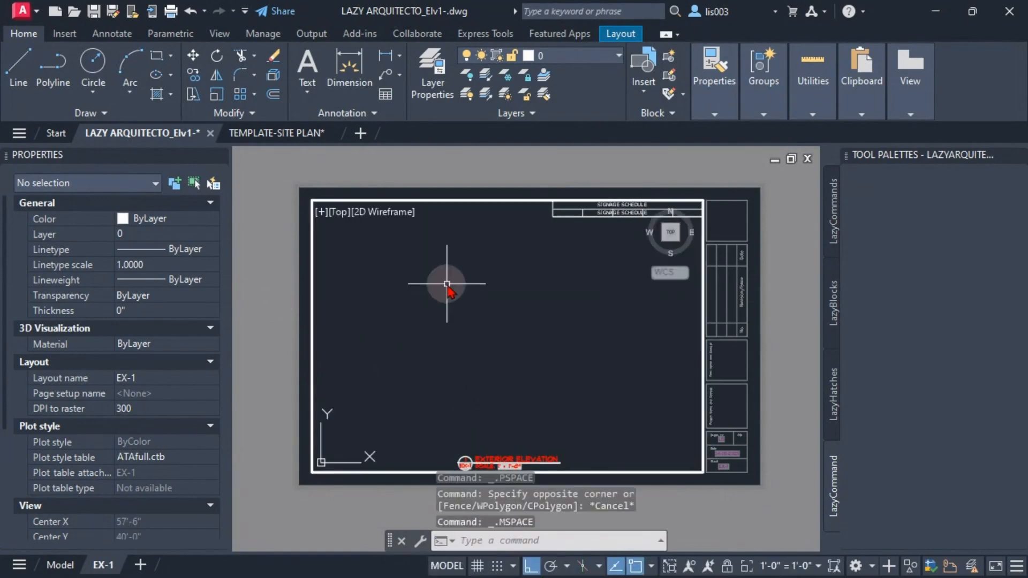
{"action": "left_click", "coordinate": [774, 568]}
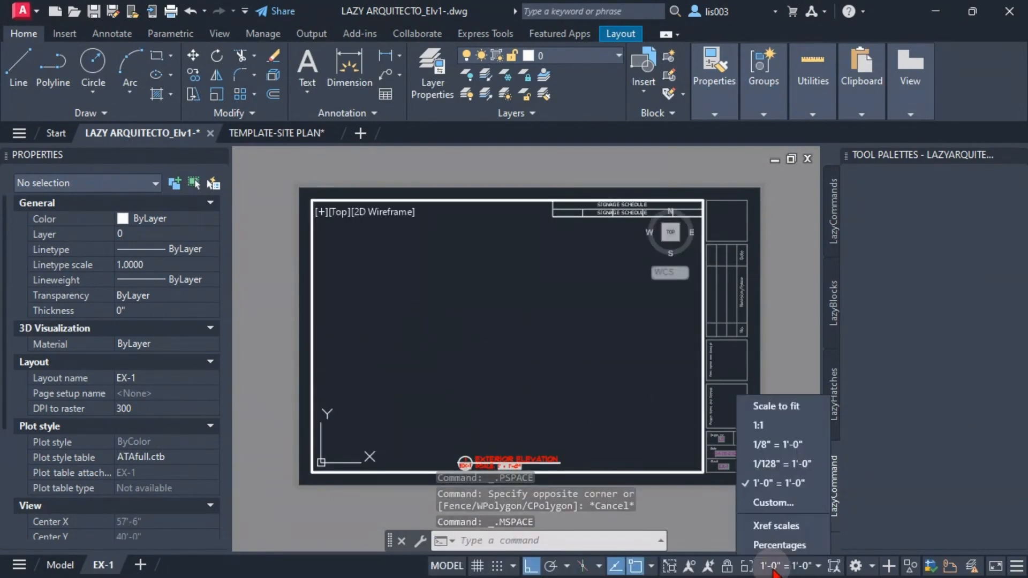
{"action": "left_click", "coordinate": [775, 449]}
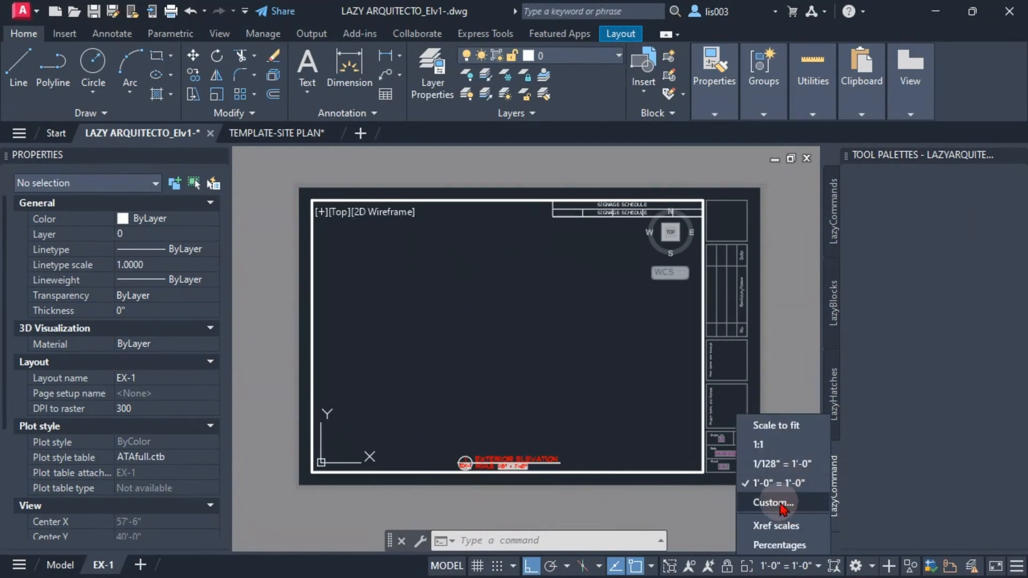
{"action": "left_click", "coordinate": [780, 503]}
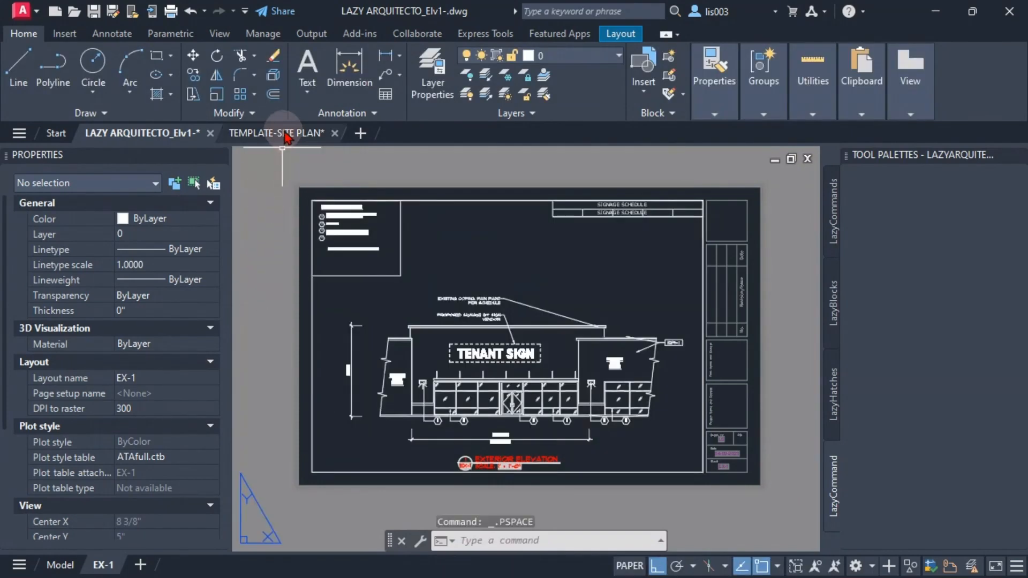
- Switch to the TEMPLATE-SITE PLAN drawing, activate its site plan viewport, and examine the available viewport scales without choosing one
{"action": "left_click", "coordinate": [289, 133]}
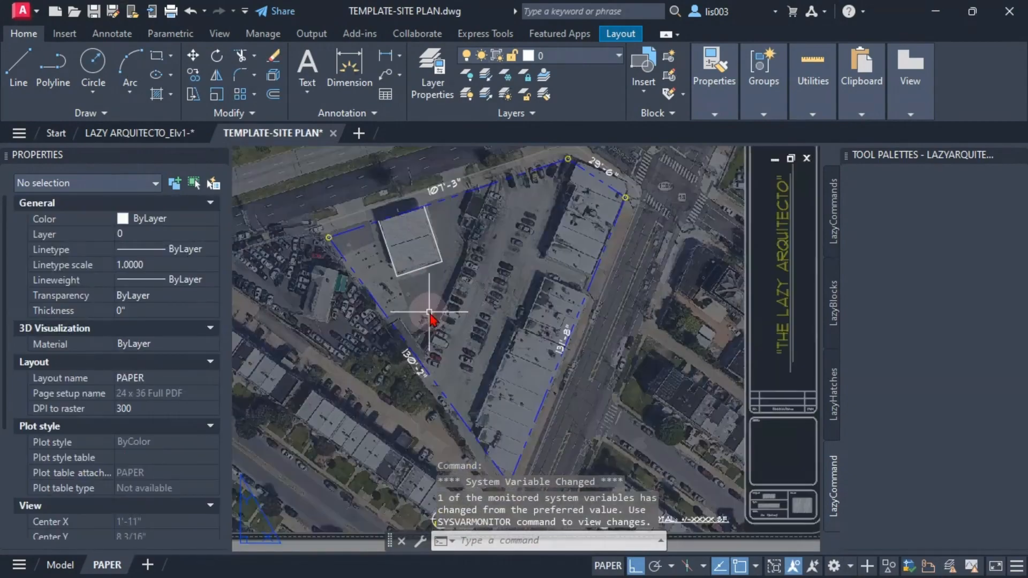
{"action": "double_click", "coordinate": [474, 317]}
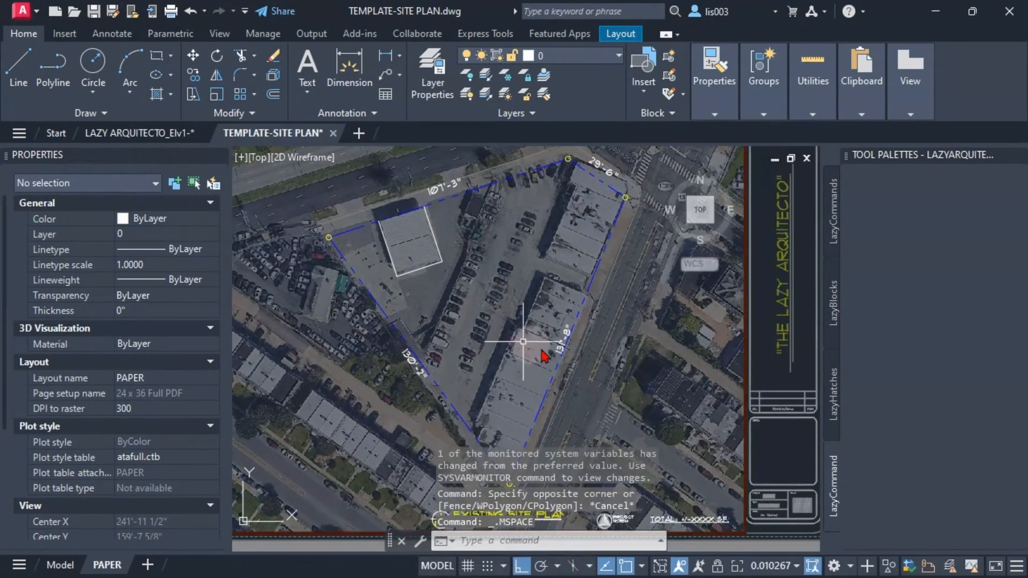
{"action": "left_click", "coordinate": [771, 566]}
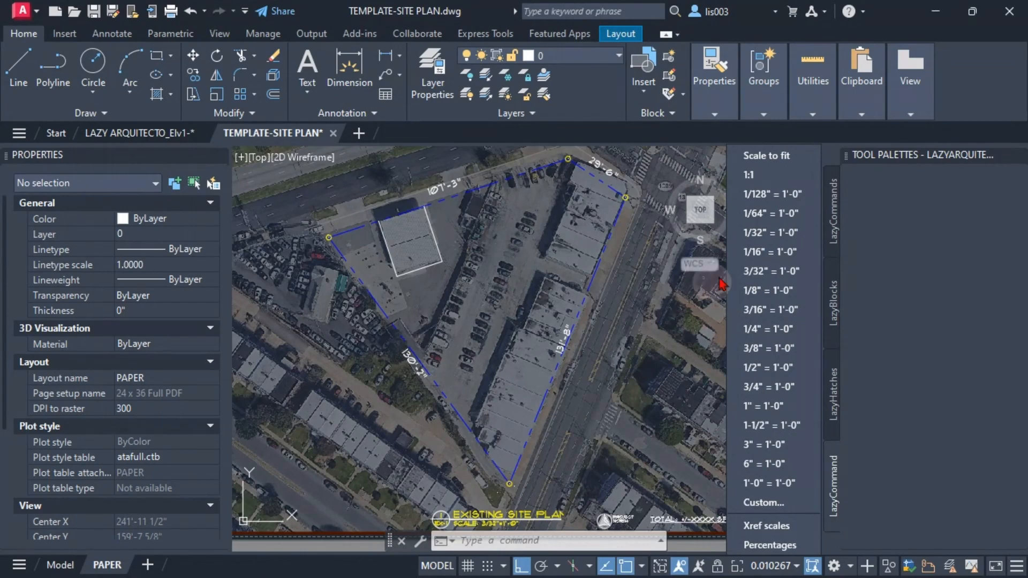
{"action": "left_click", "coordinate": [637, 347]}
{"action": "key", "text": "Escape"}
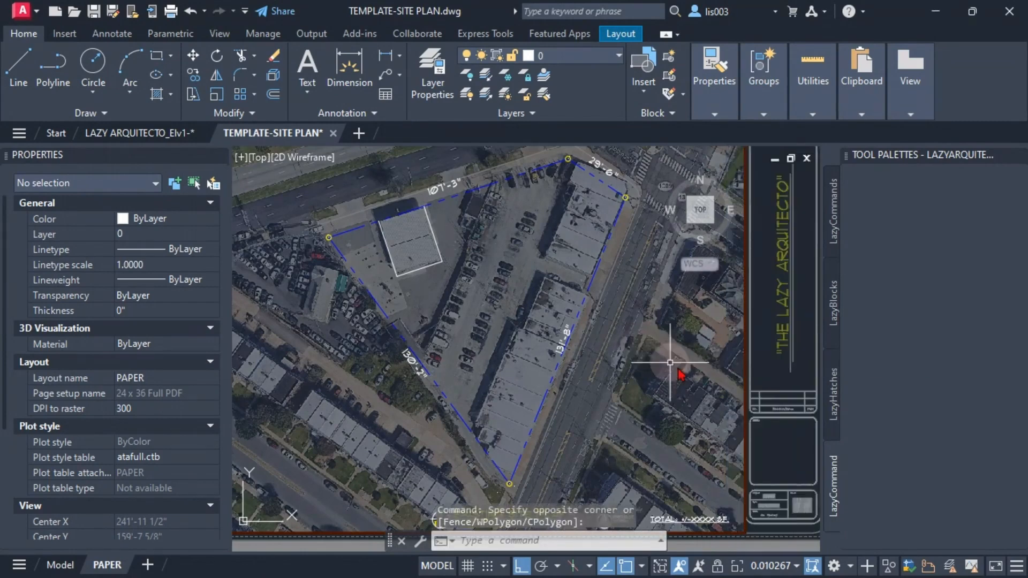
- Return to the LAZY ARQUITECTO_Elv1- drawing, open the Default Scale List from the user preferences in Options, and review the imperial scales
{"action": "key", "text": "ctrl+Tab"}
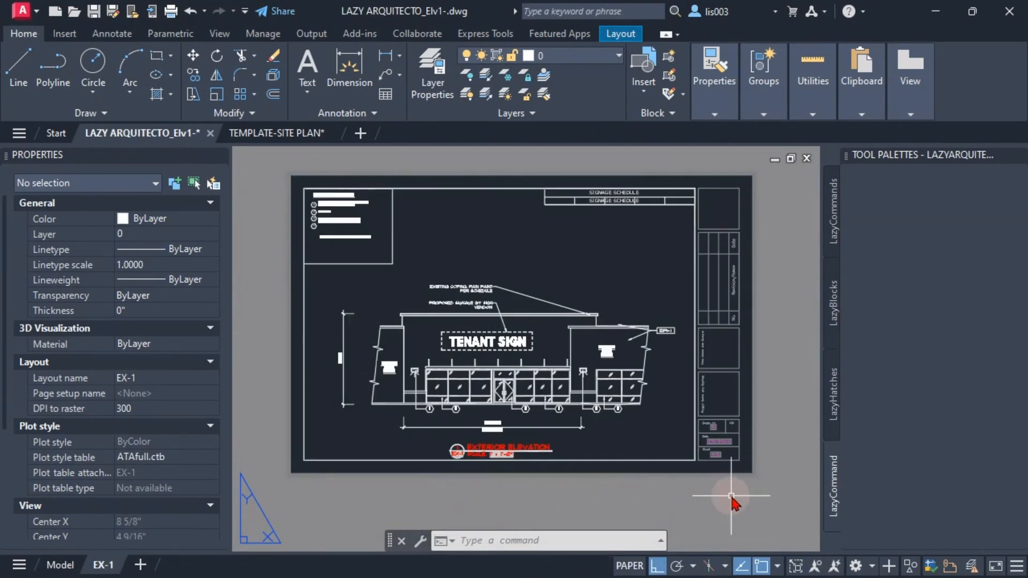
{"action": "middle_click_drag", "start_coordinate": [645, 472], "coordinate": [673, 476]}
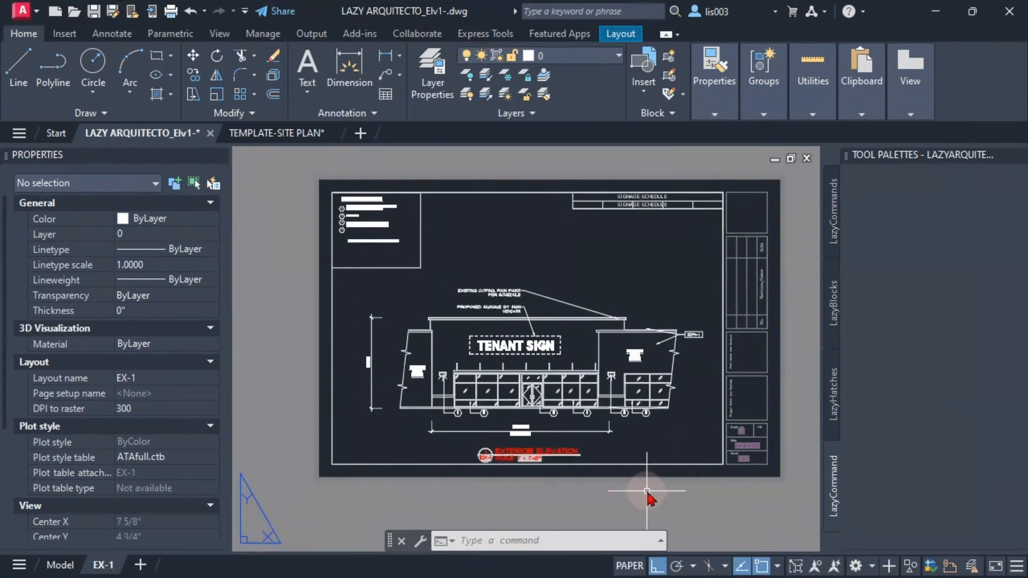
{"action": "type", "text": "OP"}
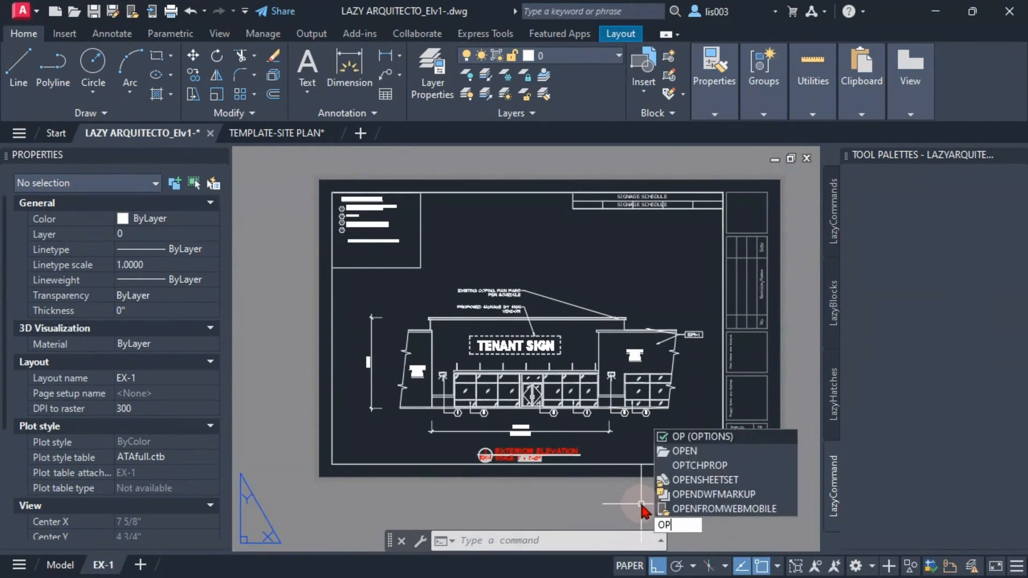
{"action": "key", "text": "Return"}
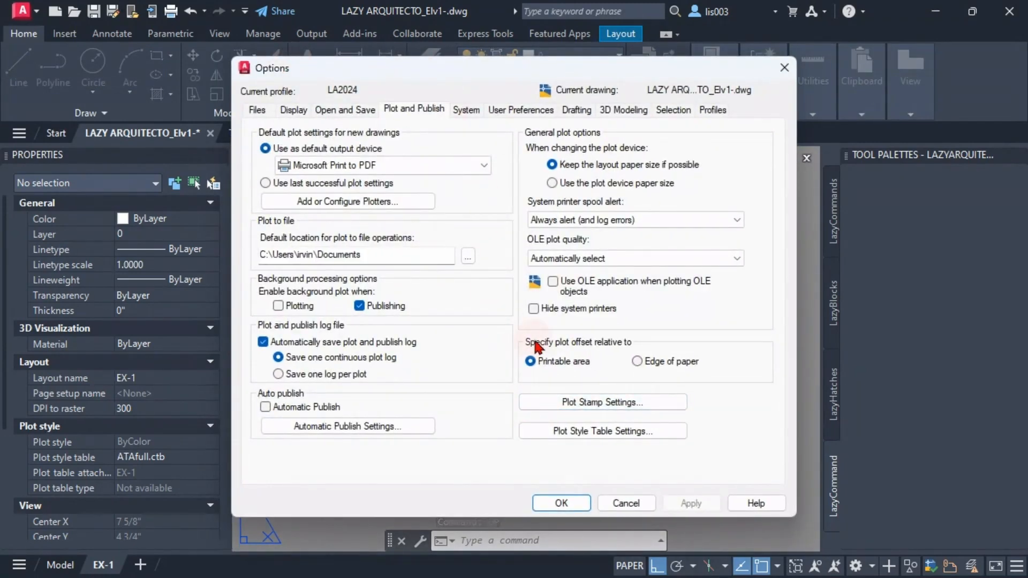
{"action": "left_click", "coordinate": [515, 111]}
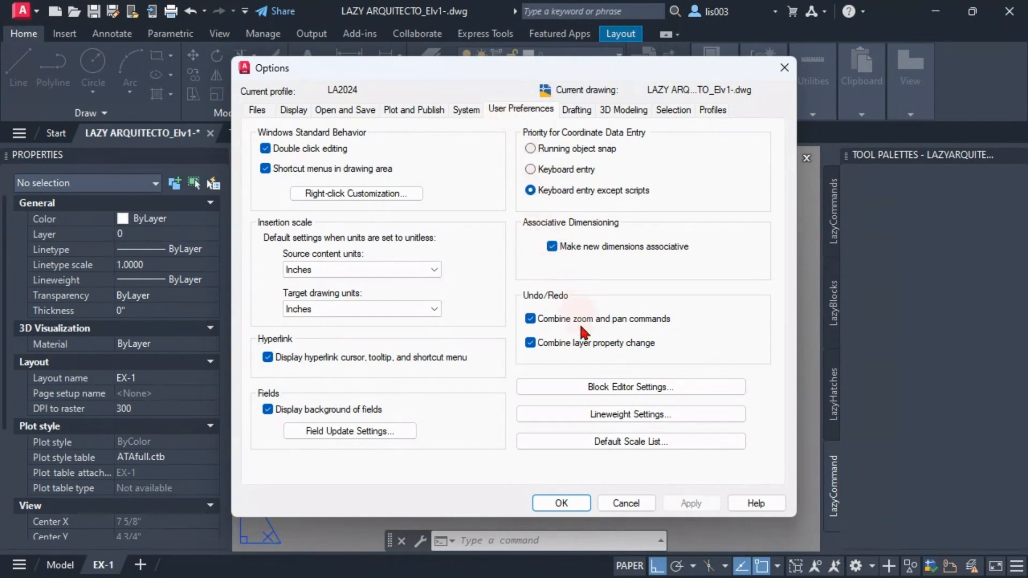
{"action": "left_click", "coordinate": [619, 442]}
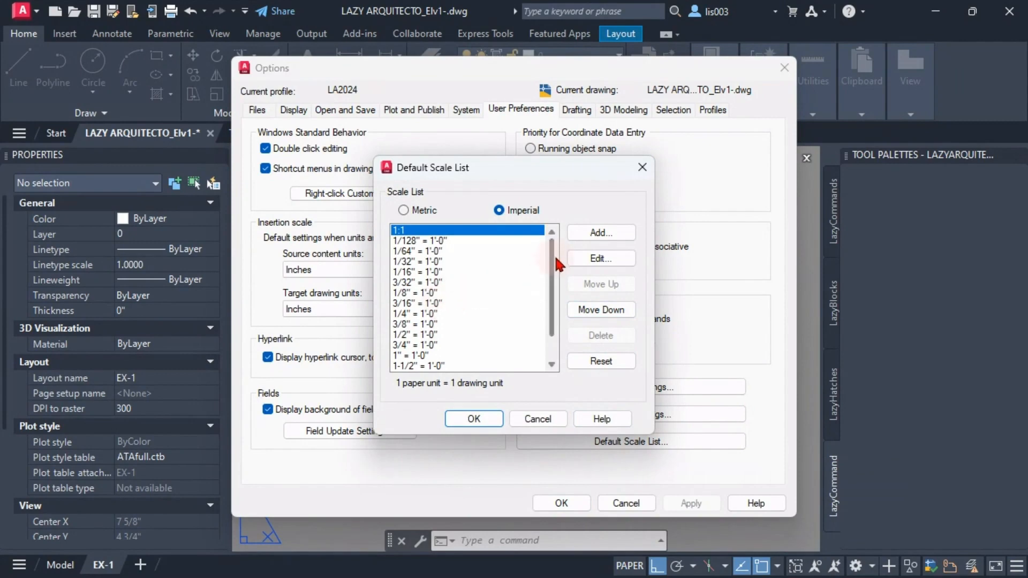
{"action": "scroll", "coordinate": [556, 257], "scroll_direction": "down", "scroll_amount": 1}
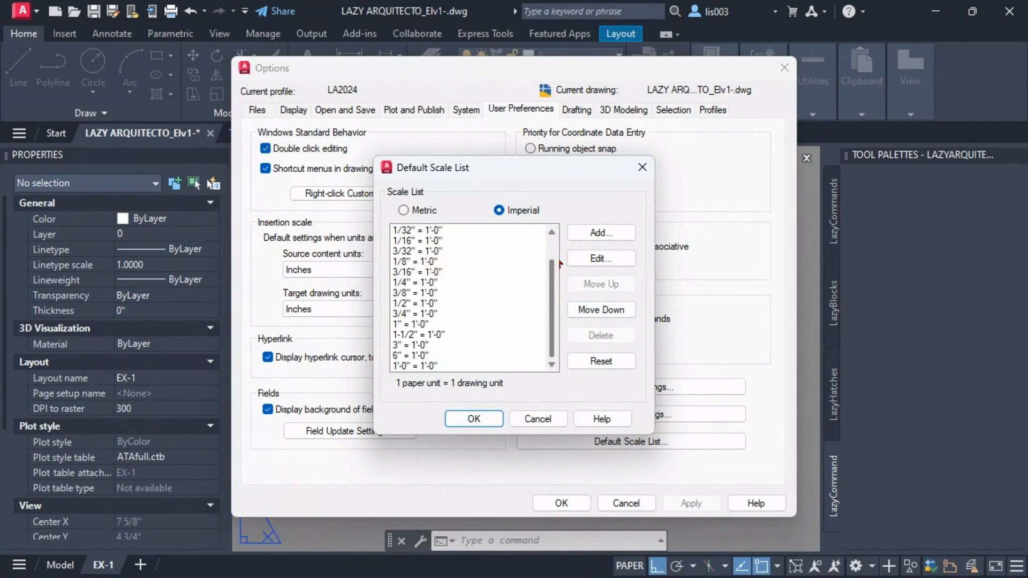
{"action": "scroll", "coordinate": [557, 262], "scroll_direction": "up", "scroll_amount": 3}
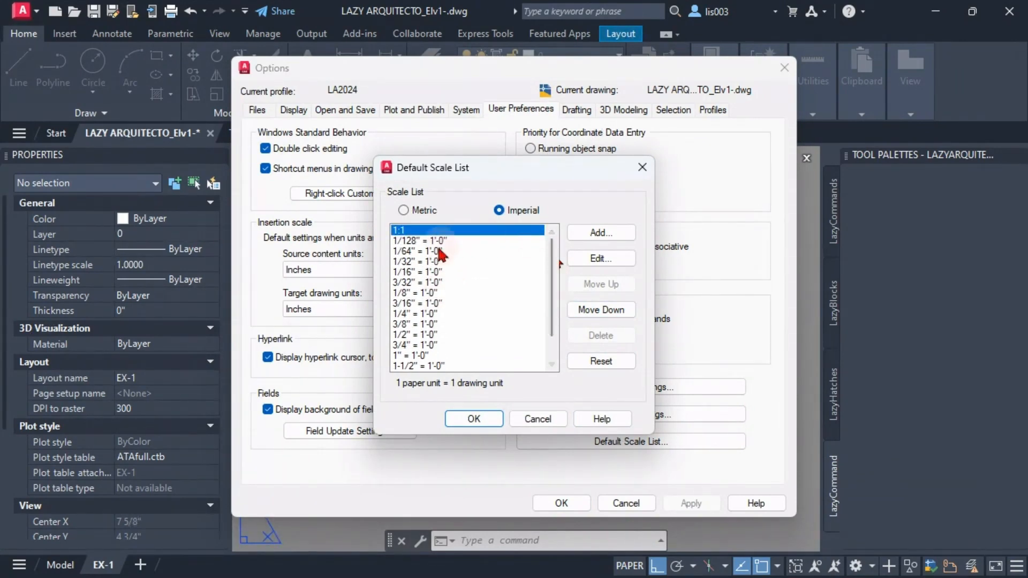
{"action": "scroll", "coordinate": [436, 268], "scroll_direction": "down", "scroll_amount": 1}
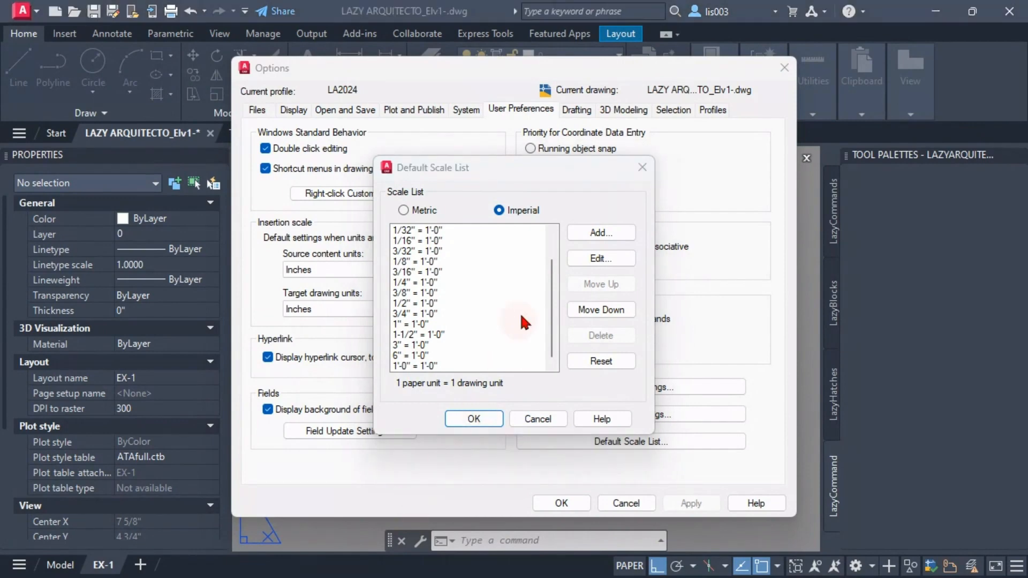
- Consult the civil scales in the scale factors chart and name a new default imperial scale 1"=10'-0"
{"action": "left_click", "coordinate": [583, 233]}
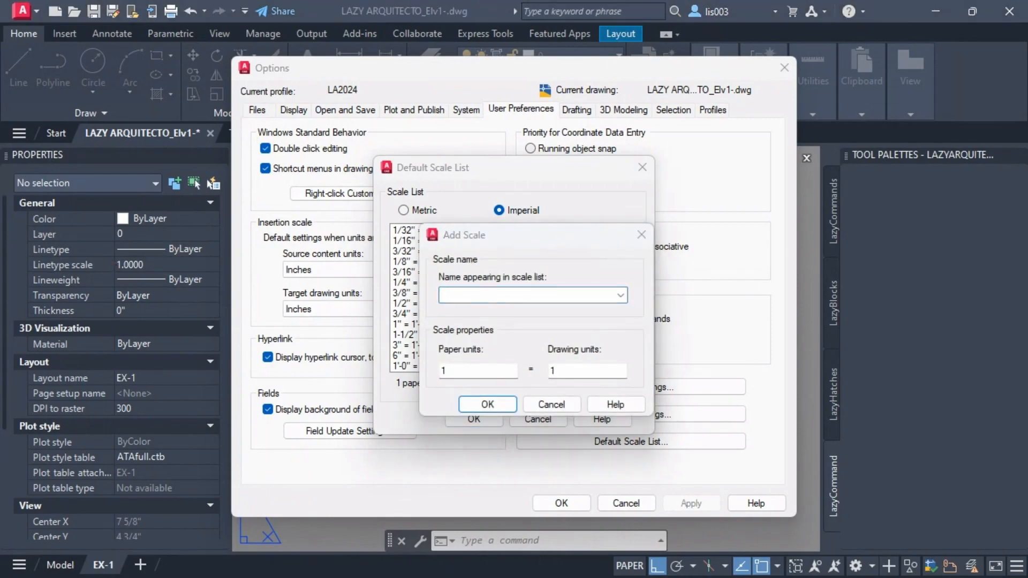
{"action": "left_click_drag", "start_coordinate": [0, 163], "coordinate": [636, 41]}
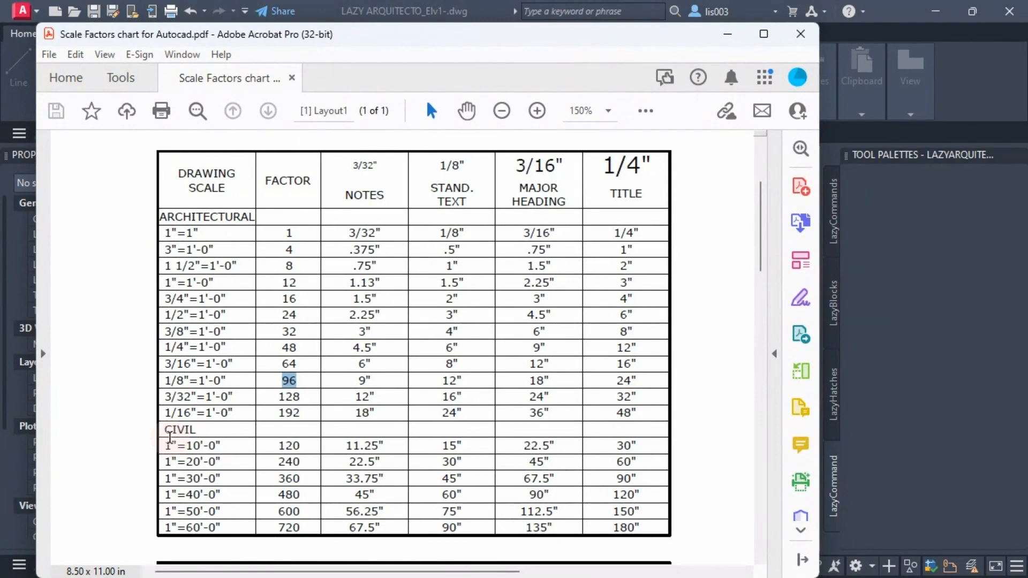
{"action": "left_click_drag", "start_coordinate": [170, 447], "coordinate": [213, 449]}
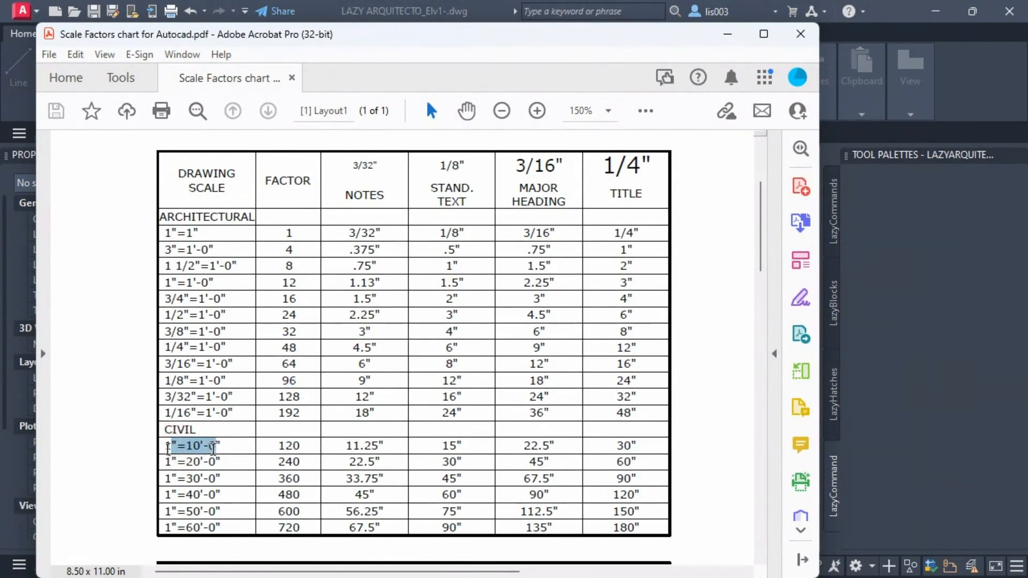
{"action": "left_click", "coordinate": [189, 466]}
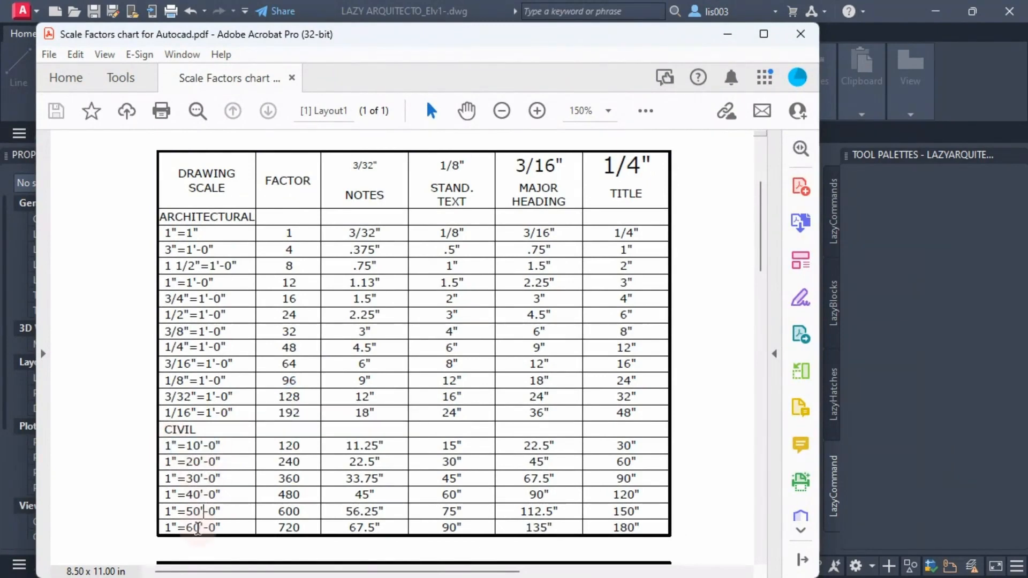
{"action": "left_click", "coordinate": [445, 12]}
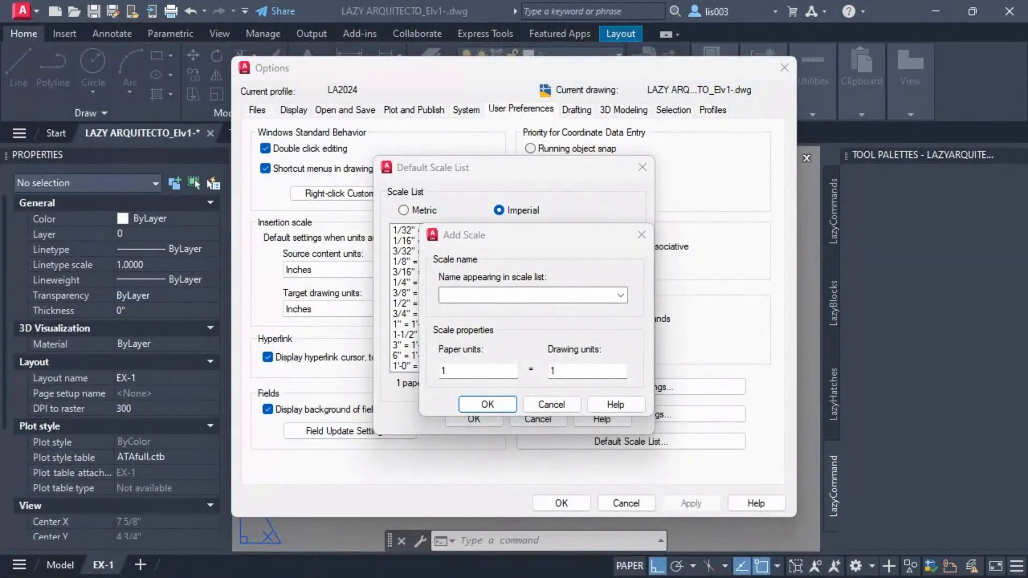
{"action": "left_click", "coordinate": [468, 294]}
{"action": "type", "text": "1\"=10'-0\""}
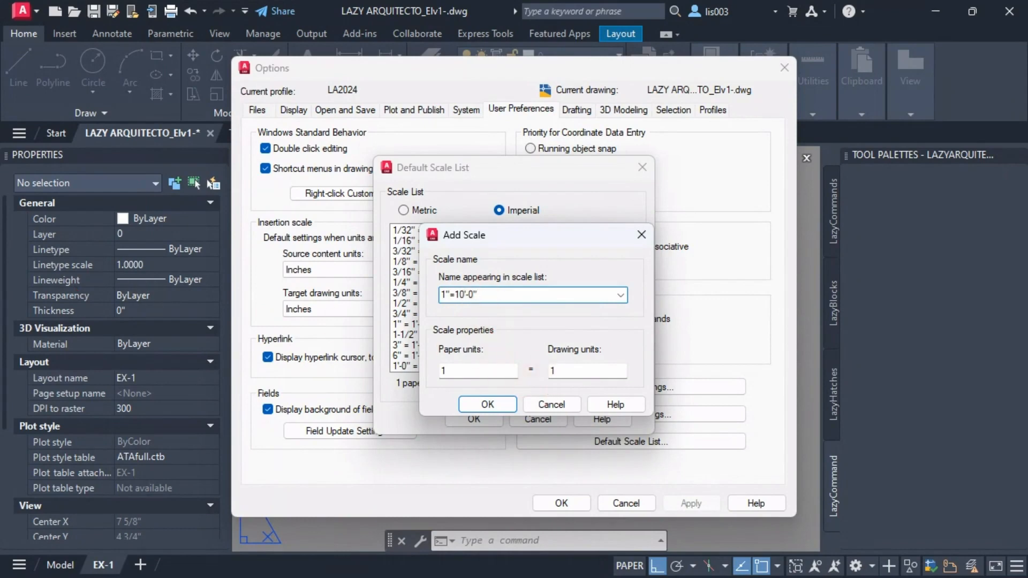
- Look up the 1"=10'-0" factor in the chart, set the new scale's drawing units to 120, and accept it
{"action": "left_click_drag", "start_coordinate": [0, 155], "coordinate": [616, 41]}
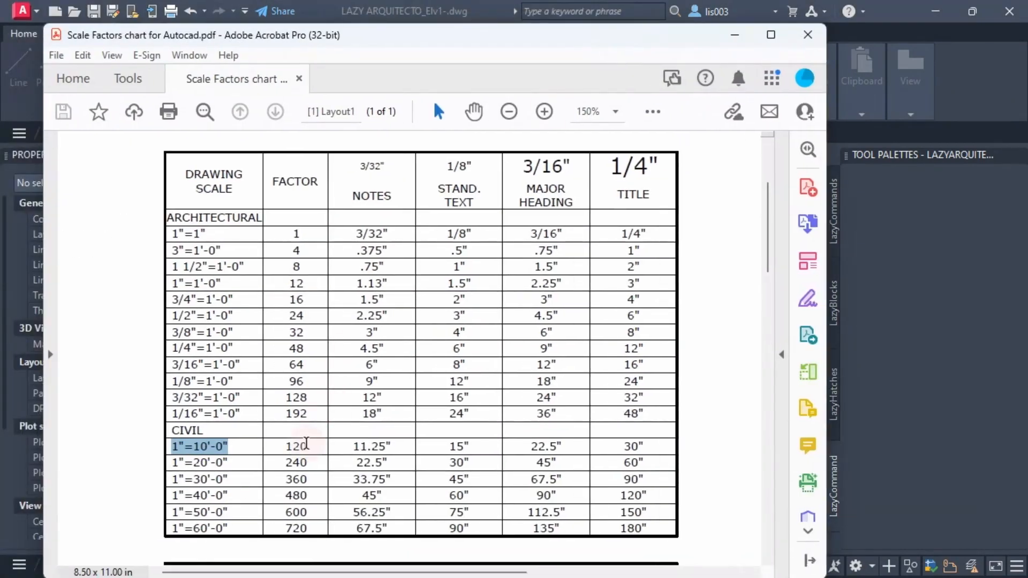
{"action": "left_click_drag", "start_coordinate": [308, 447], "coordinate": [284, 449]}
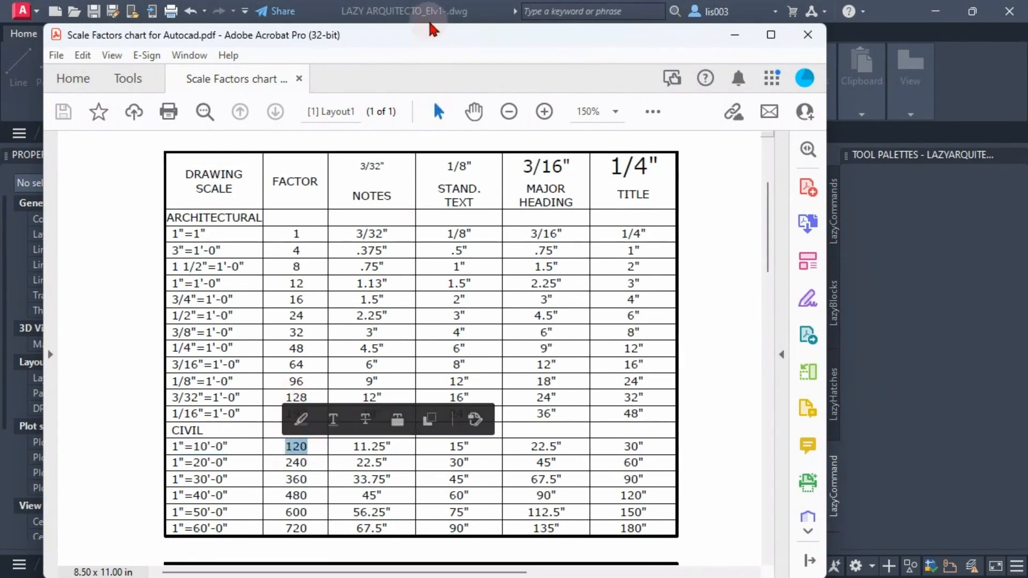
{"action": "left_click", "coordinate": [428, 16]}
{"action": "type", "text": "20"}
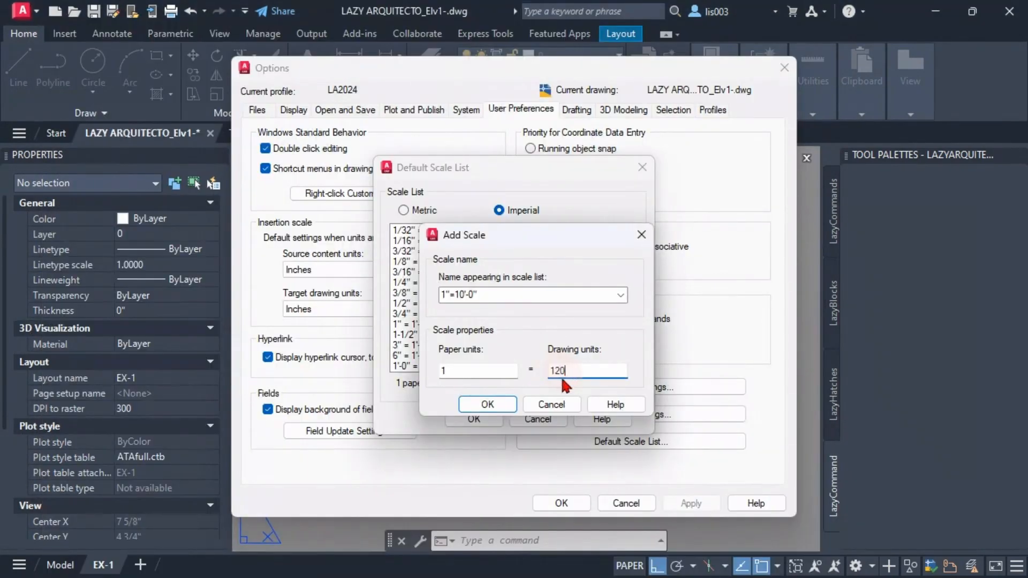
{"action": "left_click", "coordinate": [486, 404]}
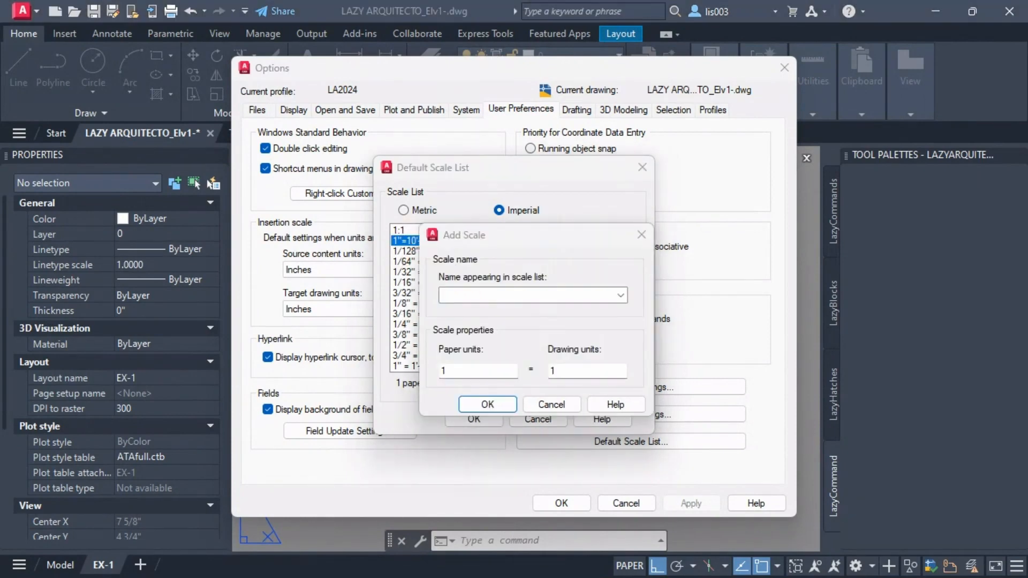
- Add the scale 1"=20'-0" to the default imperial list with 1 paper unit equal to 240 drawing units
{"action": "left_click", "coordinate": [453, 294]}
{"action": "type", "text": "1\"=20'-0\""}
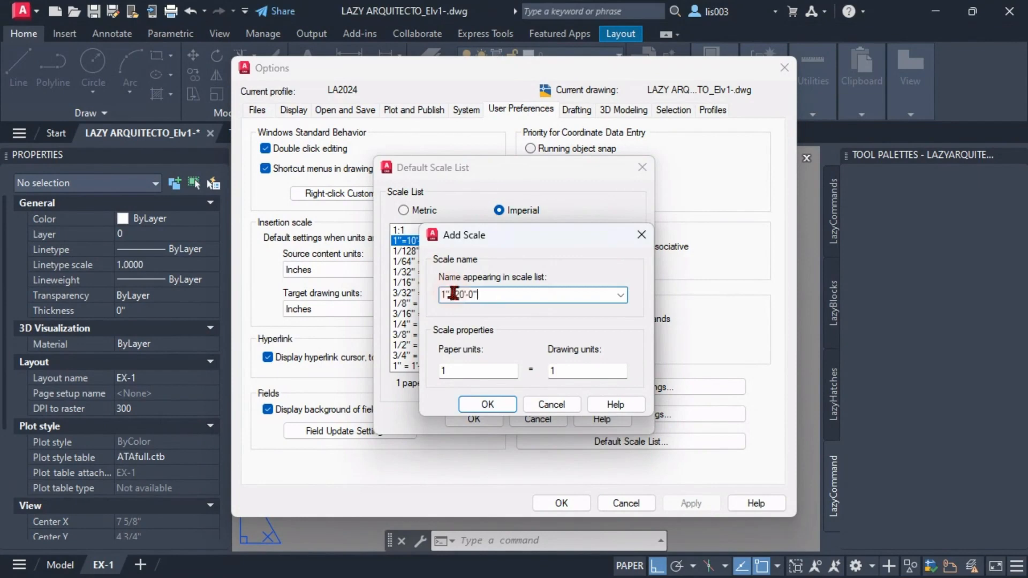
{"action": "left_click", "coordinate": [564, 370]}
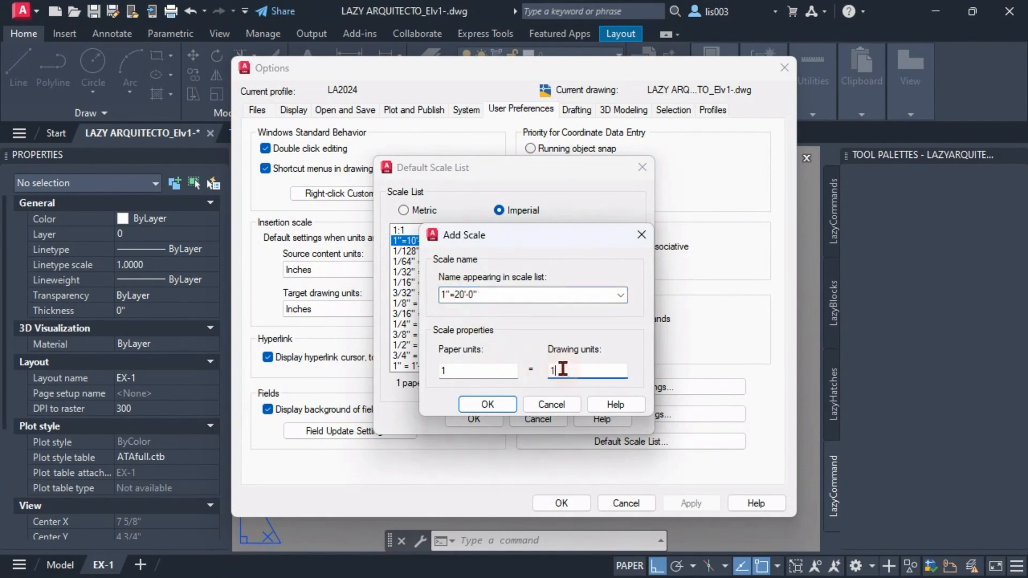
{"action": "type", "text": "240"}
{"action": "left_click", "coordinate": [507, 400]}
- Check the unit ratios of the new 1"=10'-0", 1"=20'-0" and 1"=30'-0" scales, and save the default scale list and Options changes
{"action": "left_click", "coordinate": [415, 241]}
{"action": "left_click", "coordinate": [416, 251]}
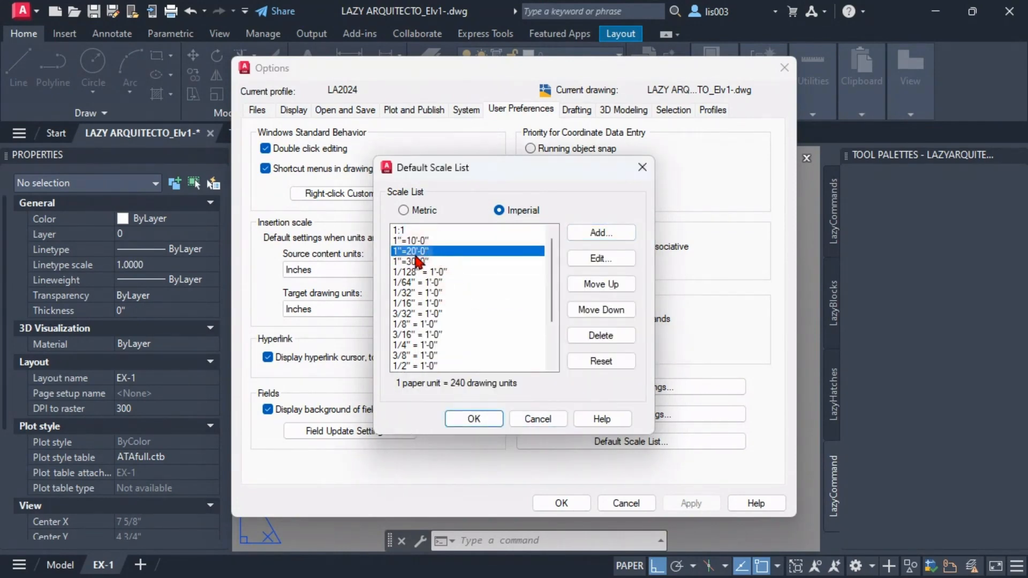
{"action": "left_click", "coordinate": [417, 261]}
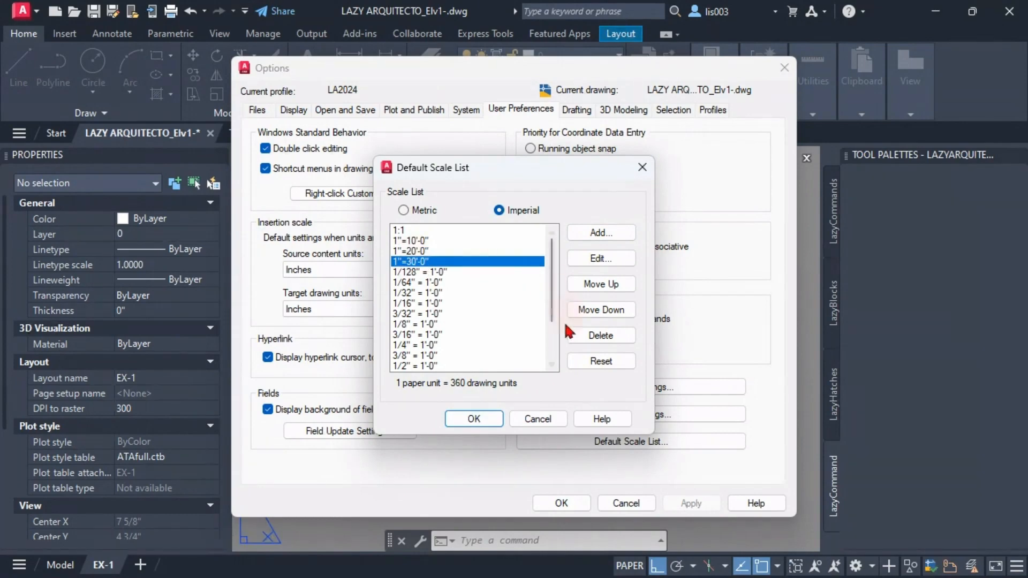
{"action": "left_click", "coordinate": [473, 419]}
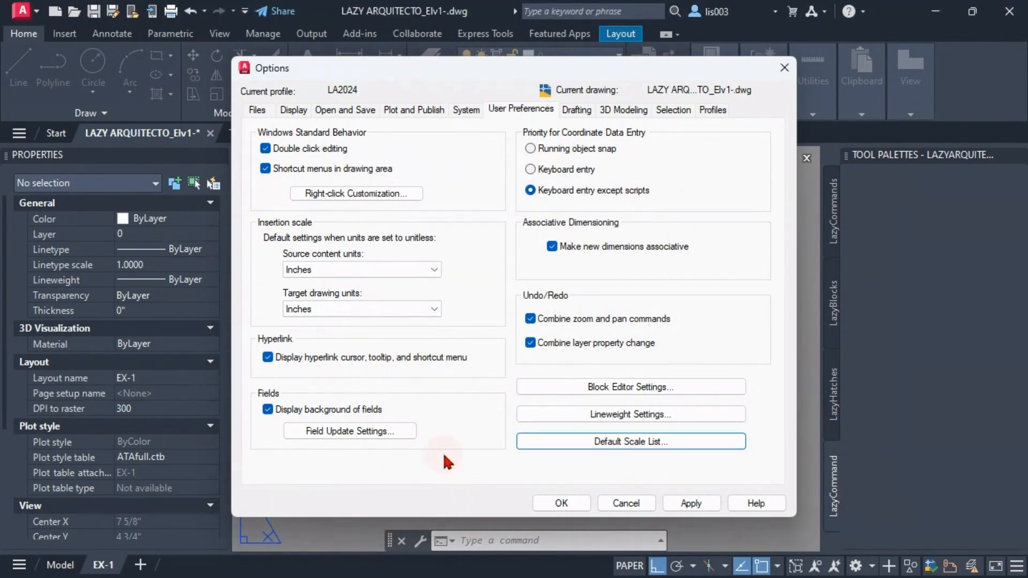
{"action": "left_click", "coordinate": [676, 509]}
{"action": "left_click", "coordinate": [562, 504]}
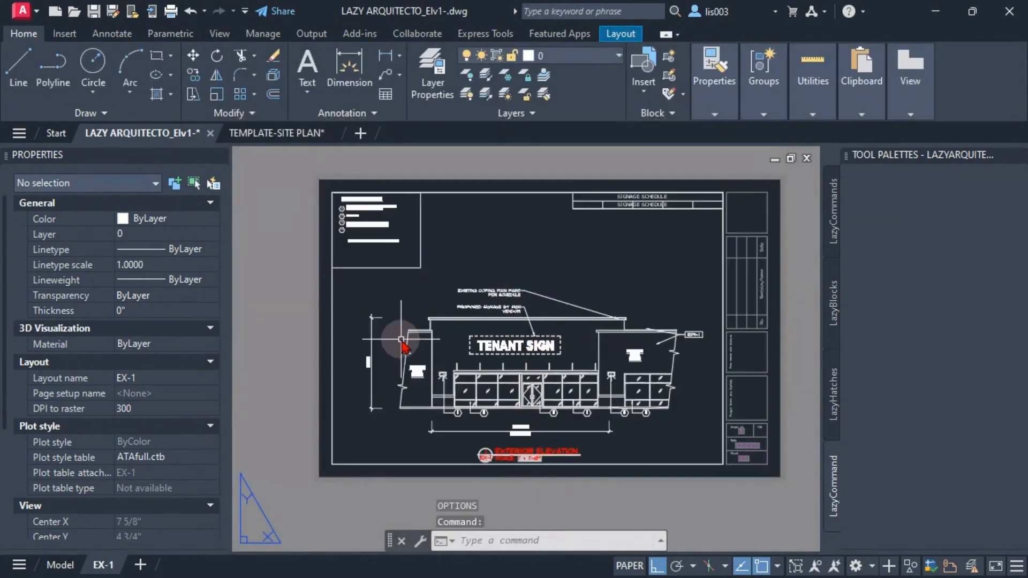
- Inspect the drawing's scale list through the EX-1 elevation viewport and revisit the user preferences in Options, leaving both without changes
{"action": "left_click", "coordinate": [664, 463]}
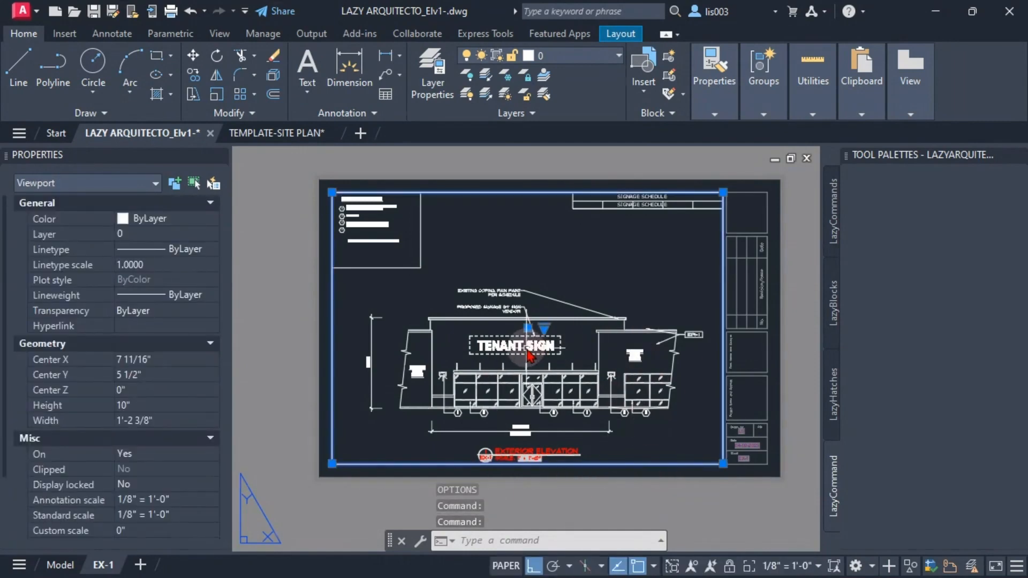
{"action": "left_click", "coordinate": [788, 566]}
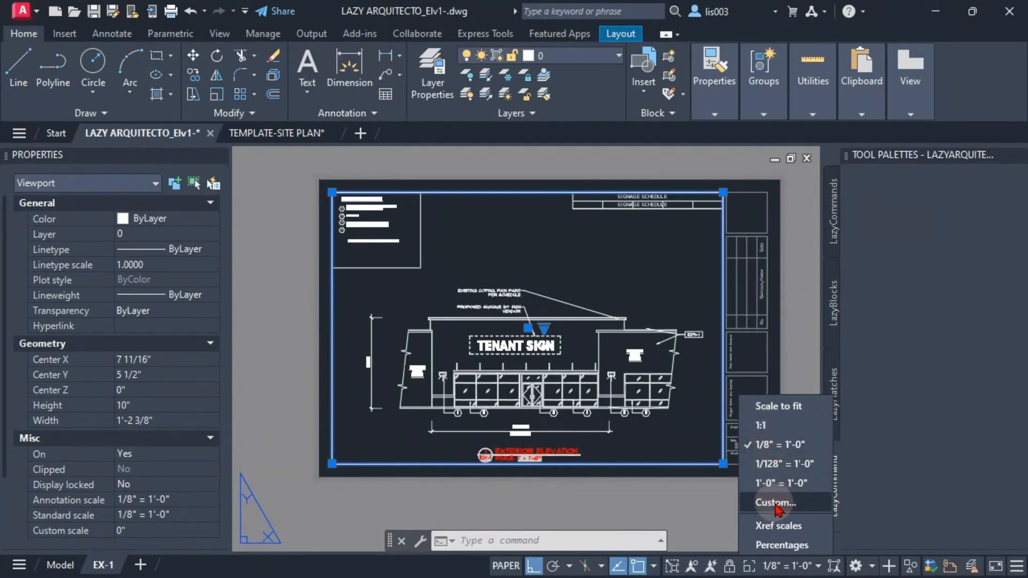
{"action": "left_click", "coordinate": [776, 505]}
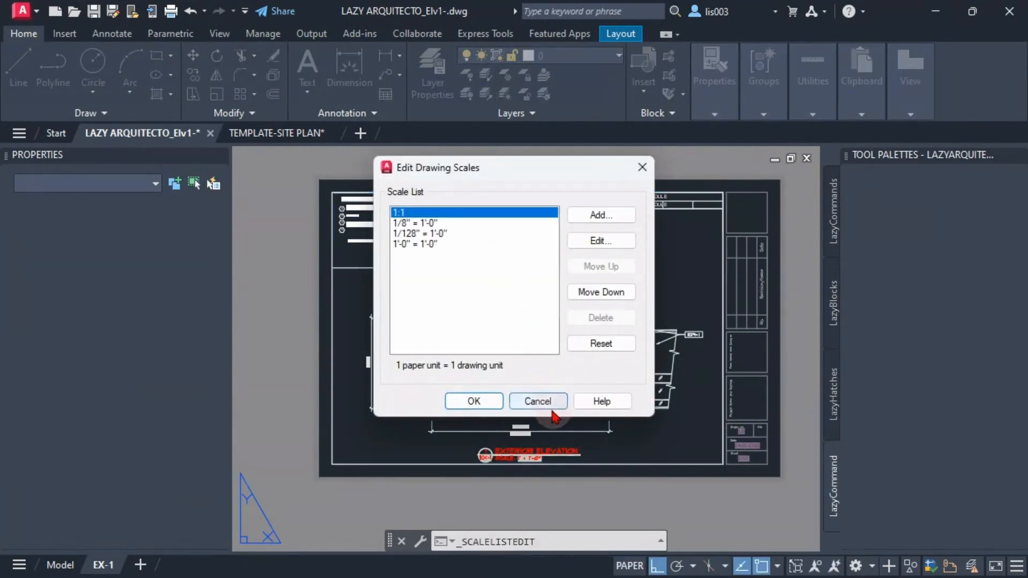
{"action": "left_click", "coordinate": [545, 406]}
{"action": "type", "text": "op"}
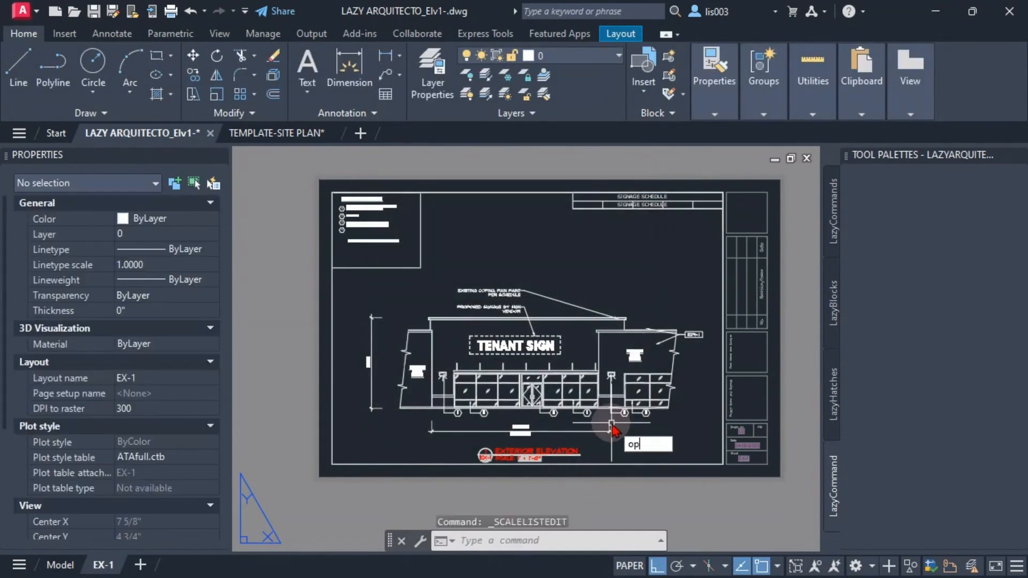
{"action": "key", "text": "Return"}
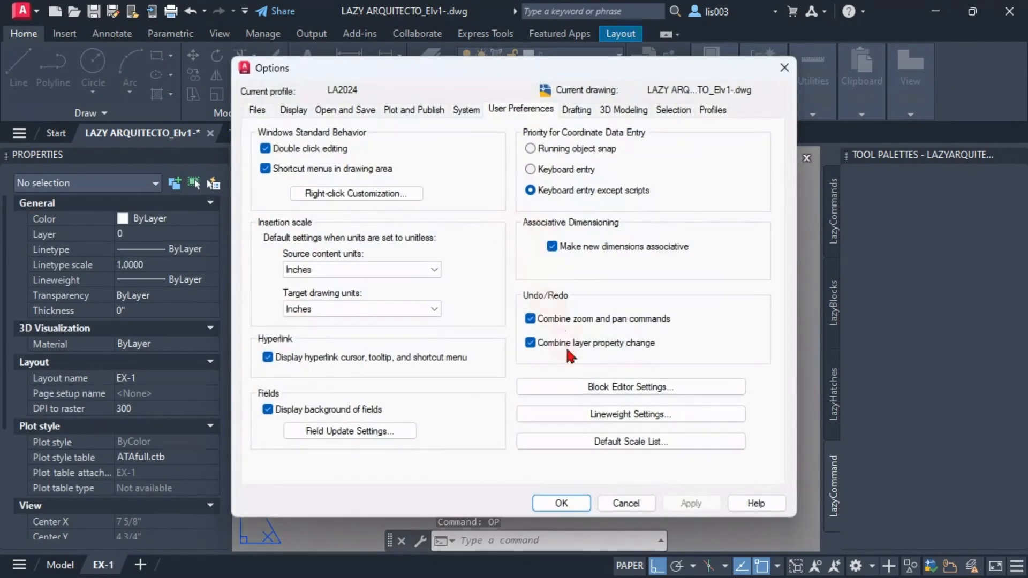
{"action": "left_click", "coordinate": [622, 500]}
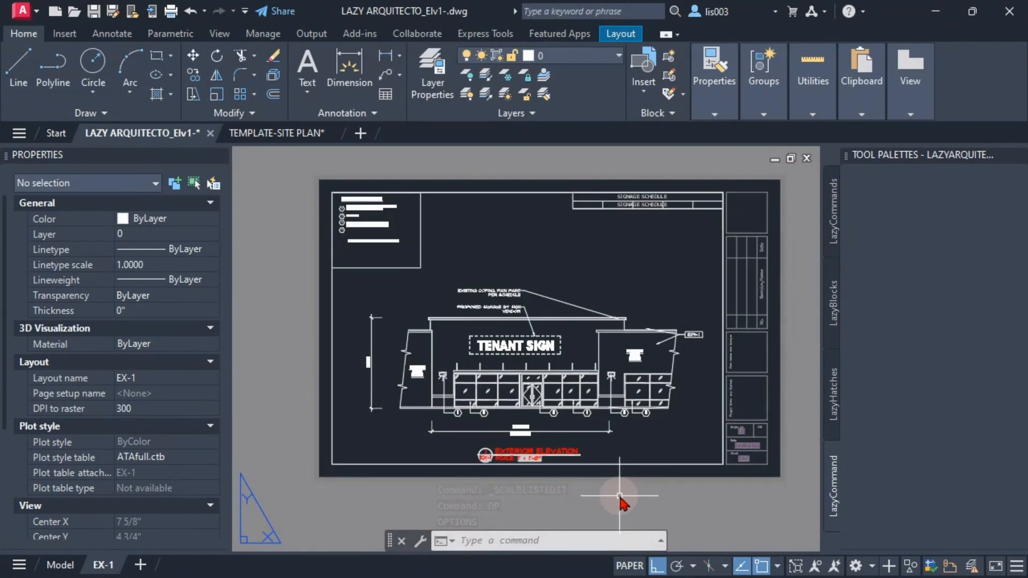
- Reset the drawing's scale list to the default imperial scales from the viewport's custom scale option, review it, and accept it
{"action": "left_click", "coordinate": [819, 567]}
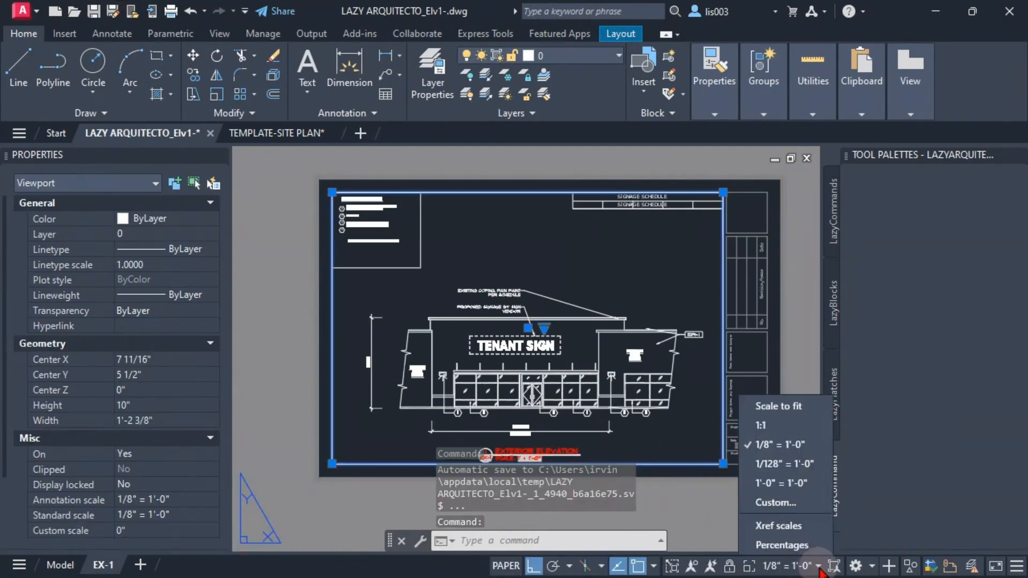
{"action": "left_click", "coordinate": [769, 504]}
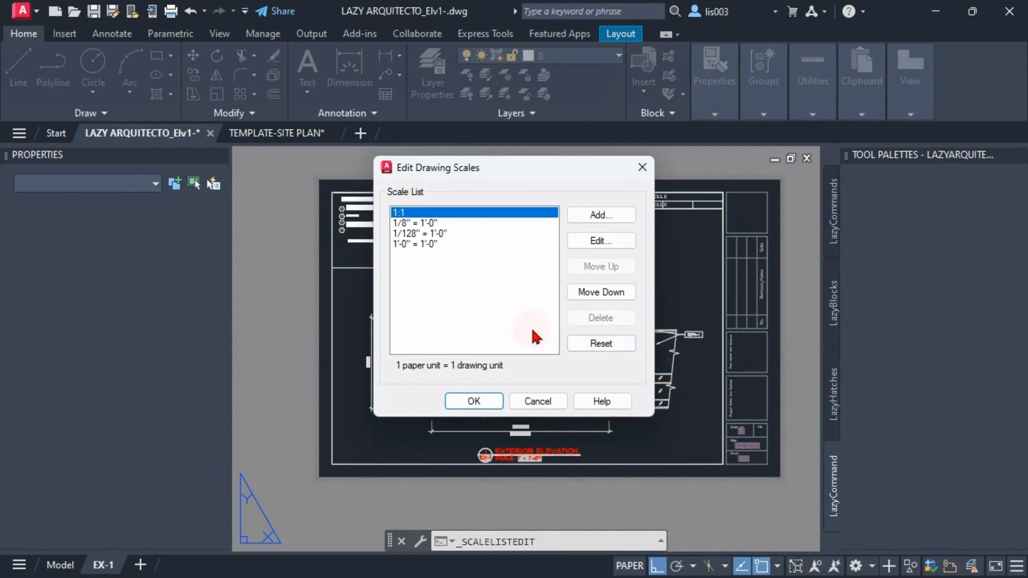
{"action": "left_click", "coordinate": [599, 347]}
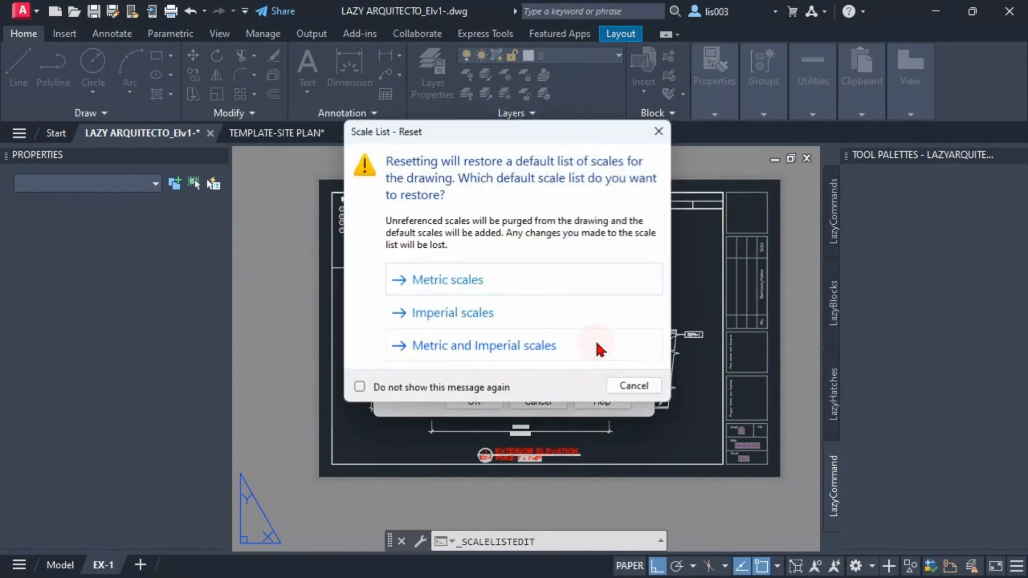
{"action": "left_click", "coordinate": [484, 314]}
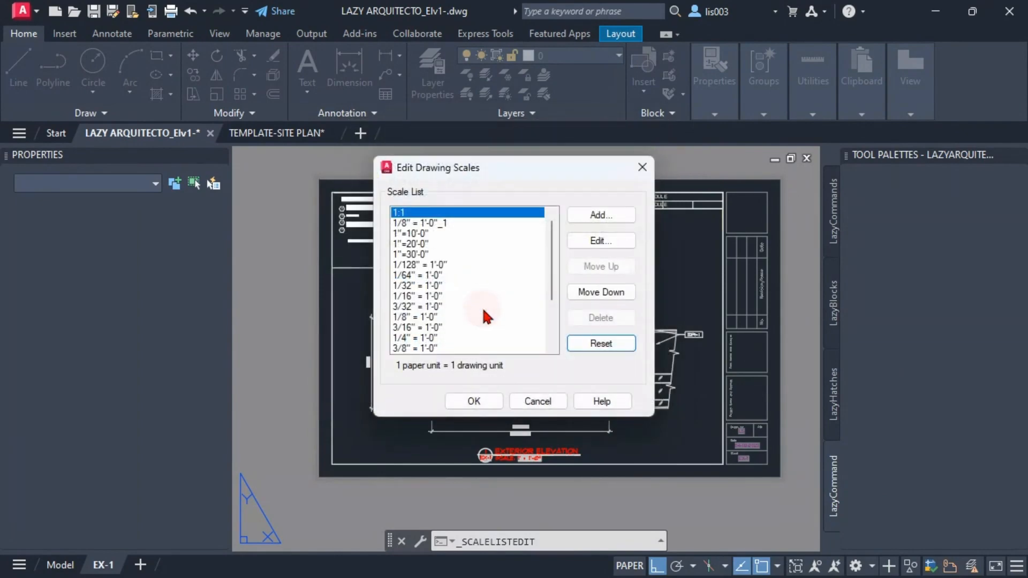
{"action": "scroll", "coordinate": [464, 249], "scroll_direction": "down", "scroll_amount": 3}
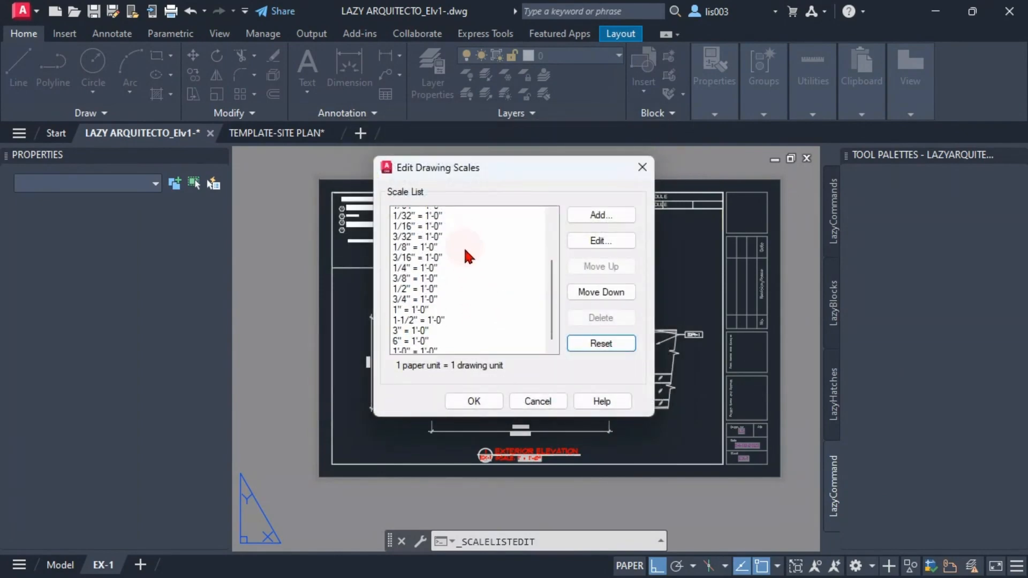
{"action": "scroll", "coordinate": [442, 276], "scroll_direction": "up", "scroll_amount": 3}
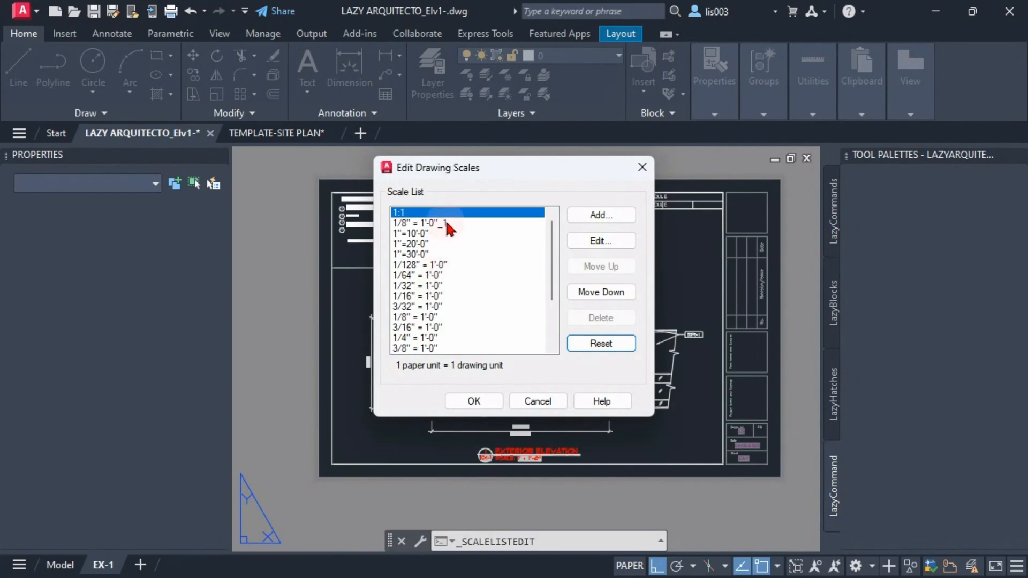
{"action": "scroll", "coordinate": [450, 268], "scroll_direction": "down", "scroll_amount": 3}
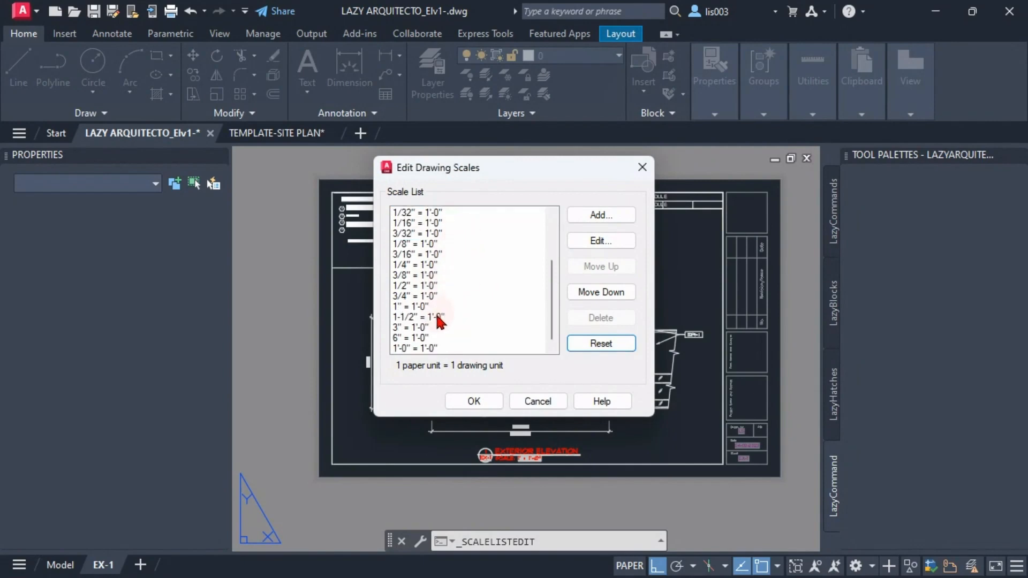
{"action": "left_click", "coordinate": [474, 401]}
- Select the EX-1 elevation viewport and check its available scales without choosing one
{"action": "left_click", "coordinate": [618, 464]}
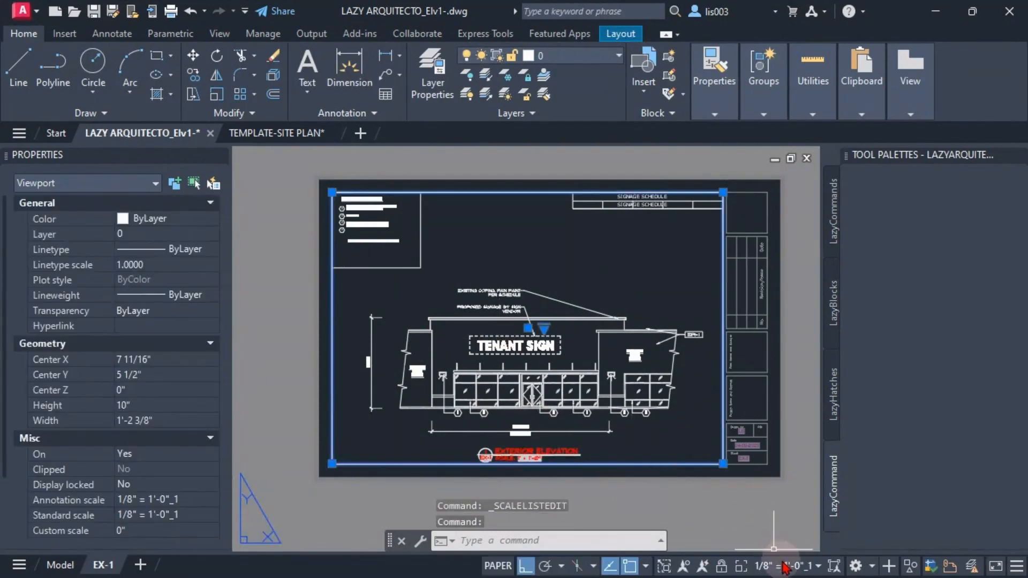
{"action": "left_click", "coordinate": [785, 566]}
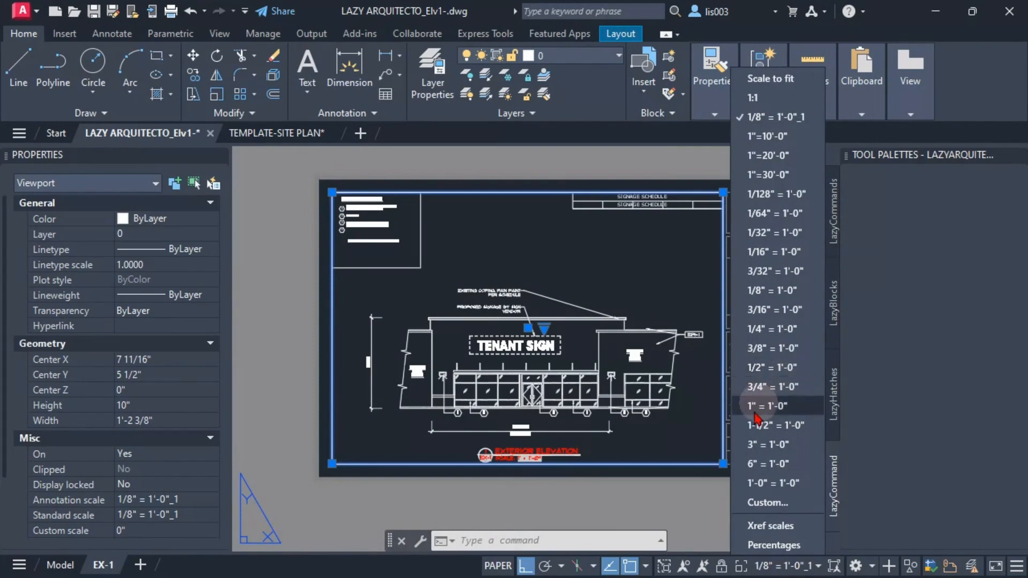
{"action": "key", "text": "Escape"}
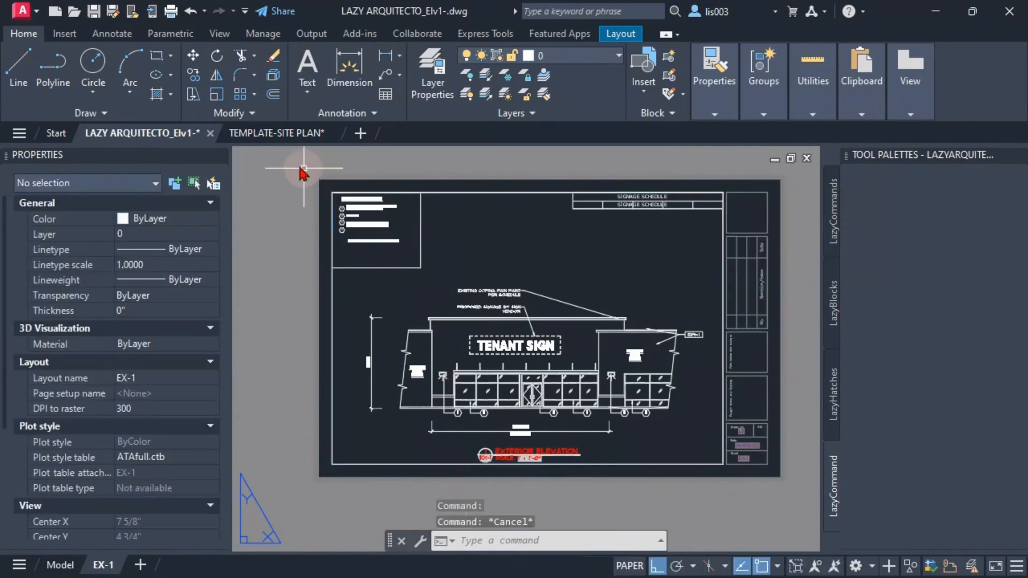
- Switch to the TEMPLATE-SITE PLAN drawing, activate its site plan viewport, and check the available viewport scales without choosing one
{"action": "left_click", "coordinate": [266, 134]}
{"action": "scroll", "coordinate": [500, 339], "scroll_direction": "down", "scroll_amount": 3}
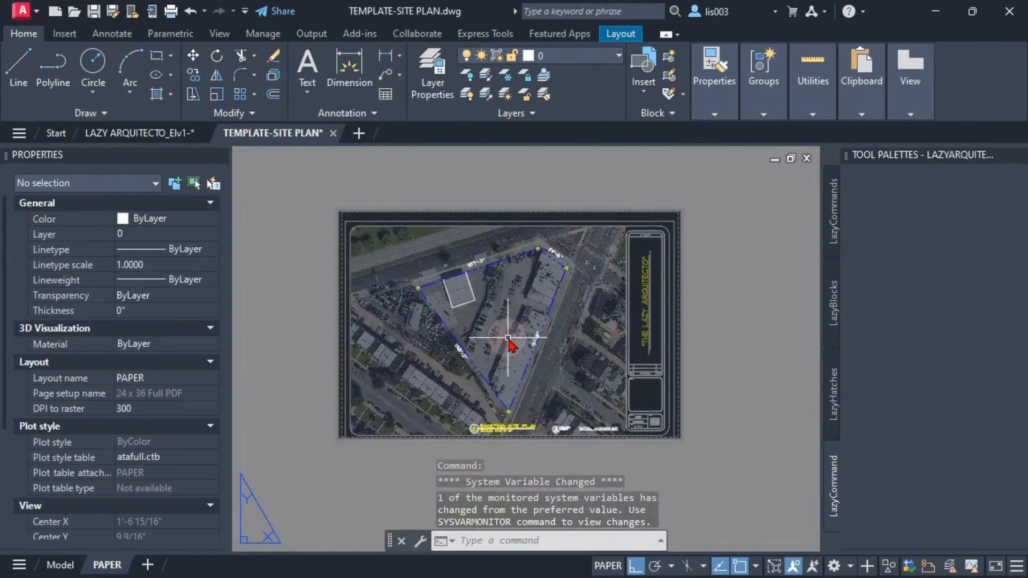
{"action": "double_click", "coordinate": [496, 362]}
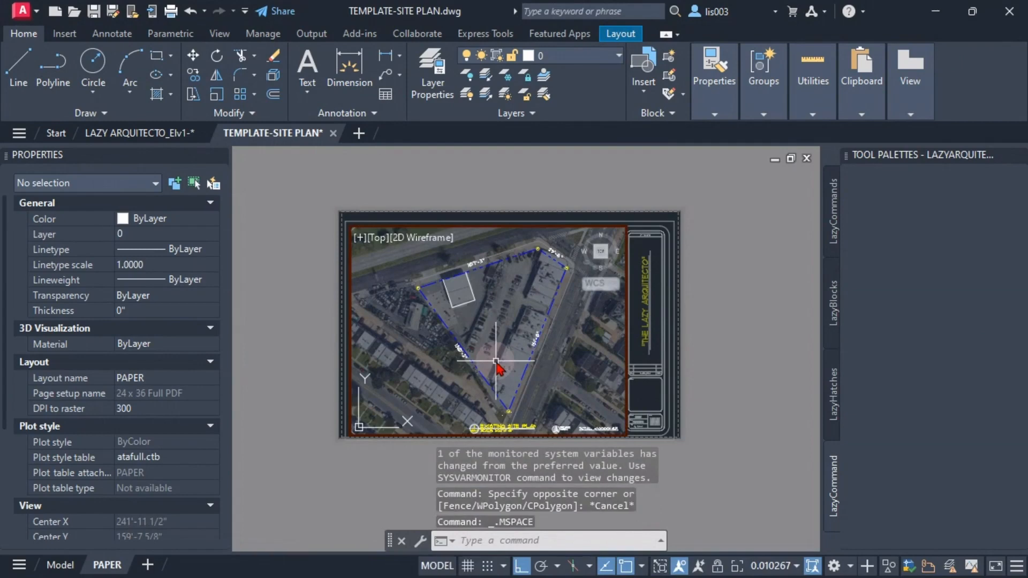
{"action": "left_click", "coordinate": [750, 570]}
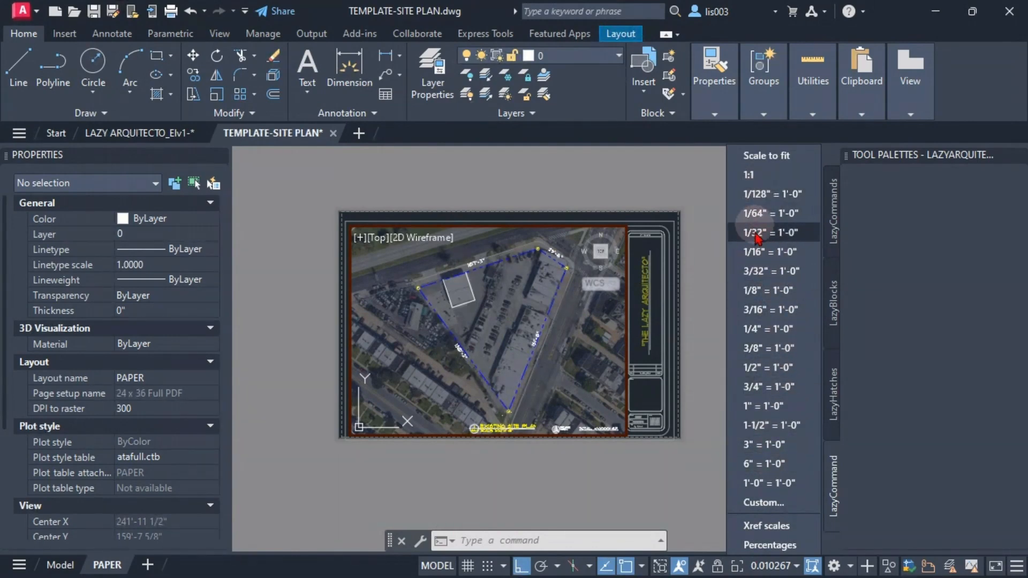
{"action": "left_click", "coordinate": [716, 321]}
{"action": "double_click", "coordinate": [716, 322]}
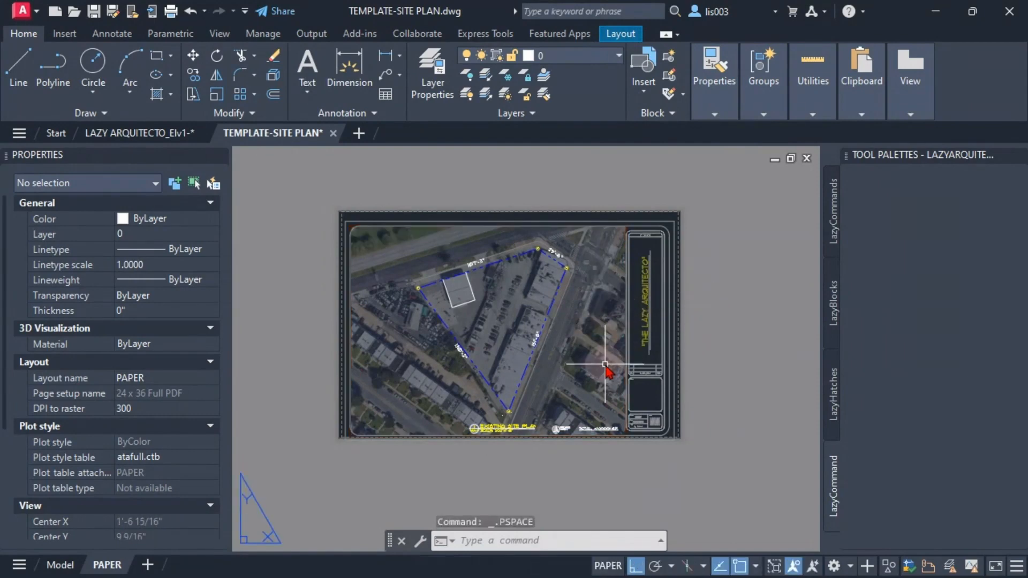
- Hide the tool palettes and show them again beside the PAPER layout
{"action": "middle_click_drag", "start_coordinate": [475, 378], "coordinate": [477, 404]}
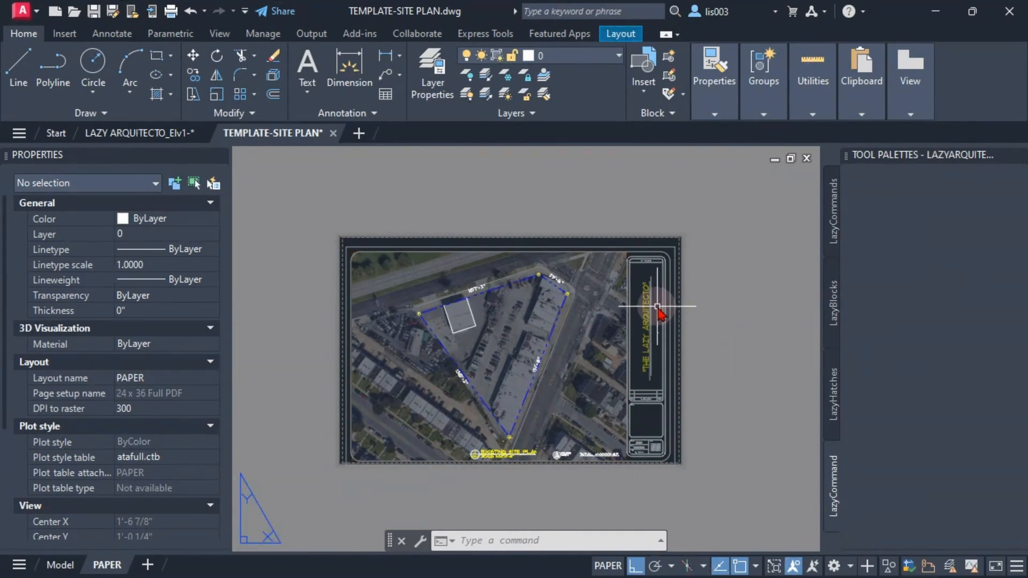
{"action": "key", "text": "ctrl+3"}
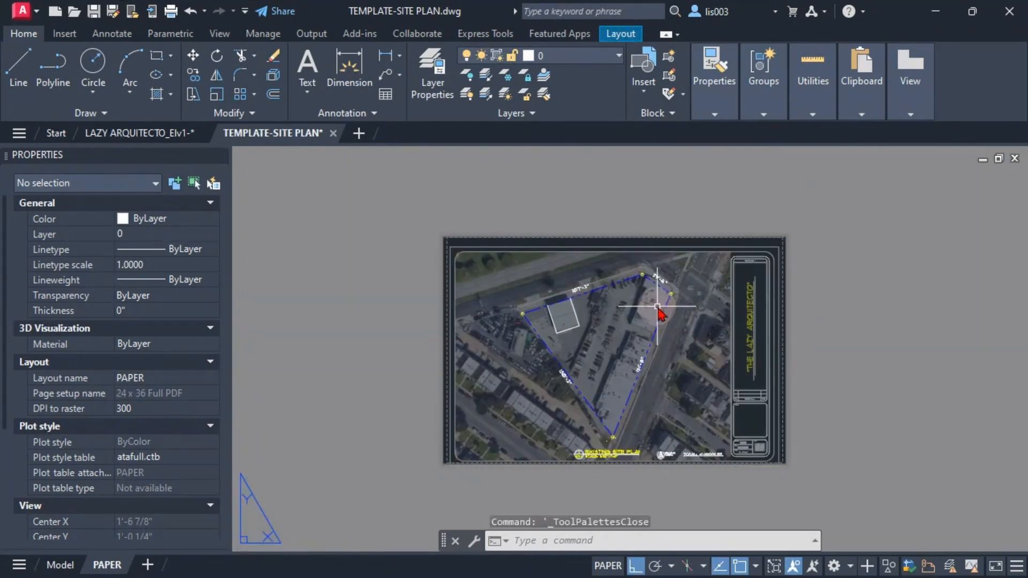
{"action": "key", "text": "ctrl+3"}
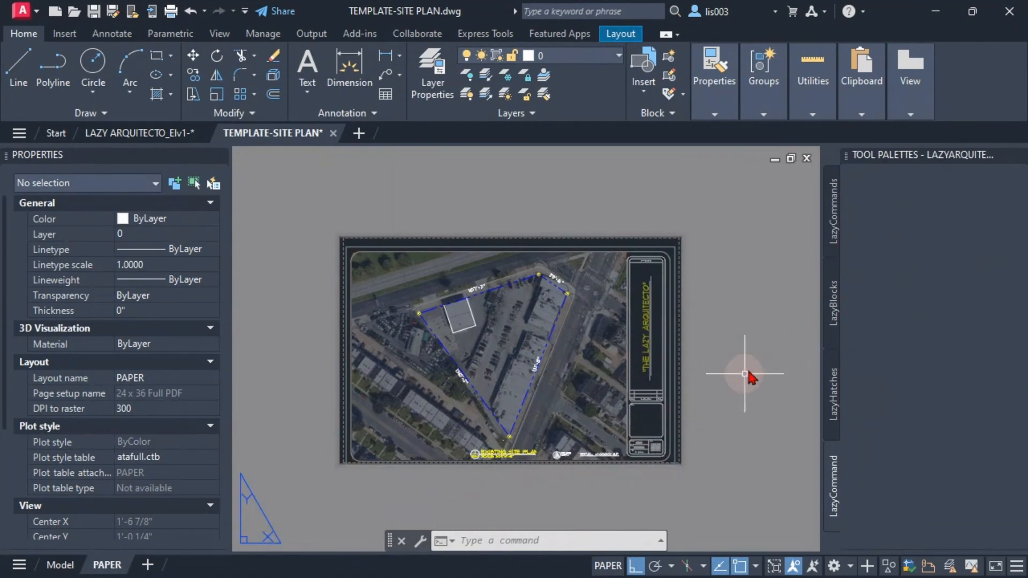
{"action": "middle_click_drag", "start_coordinate": [746, 375], "coordinate": [664, 362]}
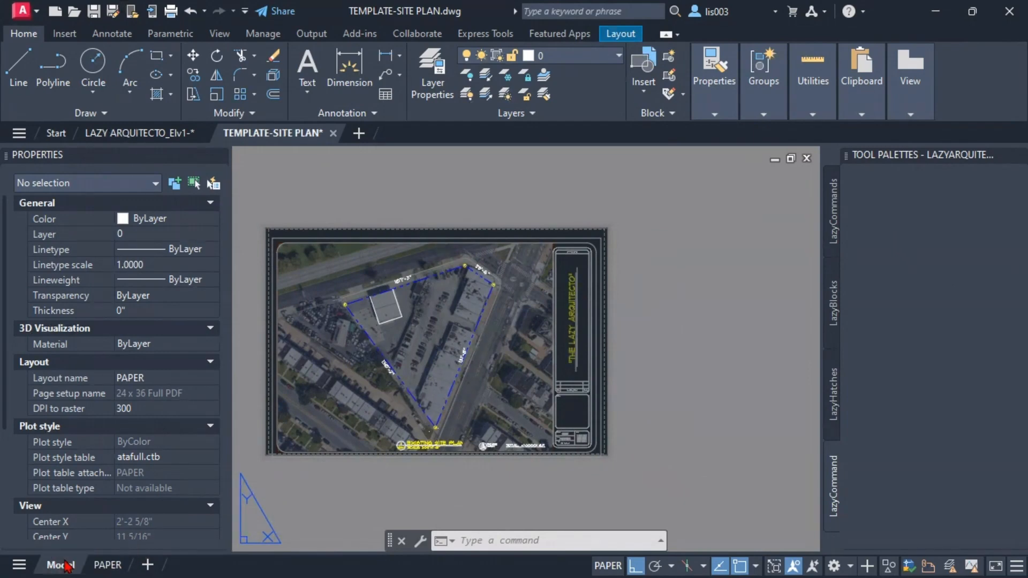
- Create a Polyline tool on the LazyCommand palette from the white building outline in model space, and return to the PAPER layout
{"action": "left_click", "coordinate": [63, 565]}
{"action": "scroll", "coordinate": [423, 265], "scroll_direction": "up", "scroll_amount": 2}
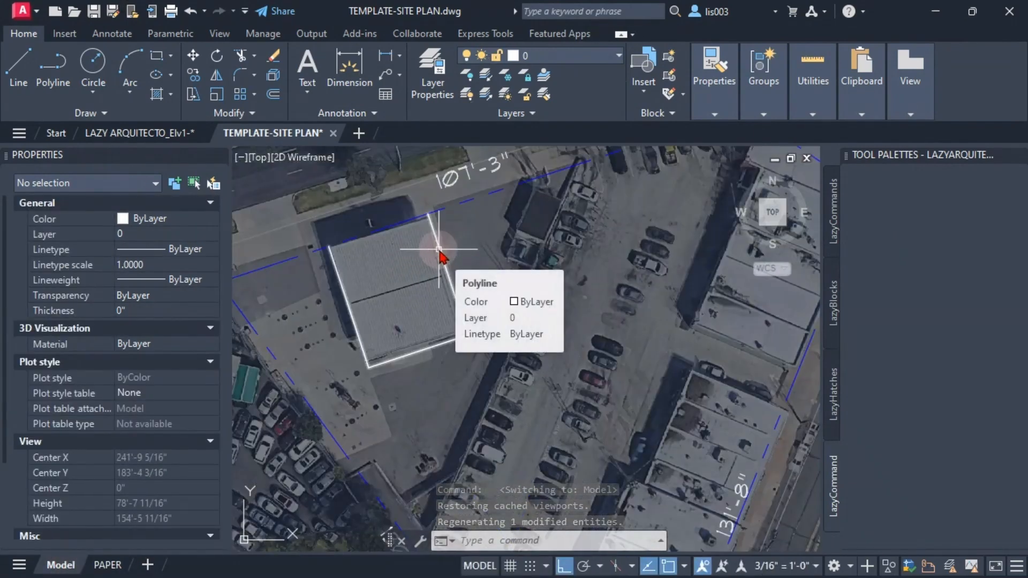
{"action": "left_click", "coordinate": [439, 250]}
{"action": "left_click_drag", "start_coordinate": [437, 249], "coordinate": [878, 214]}
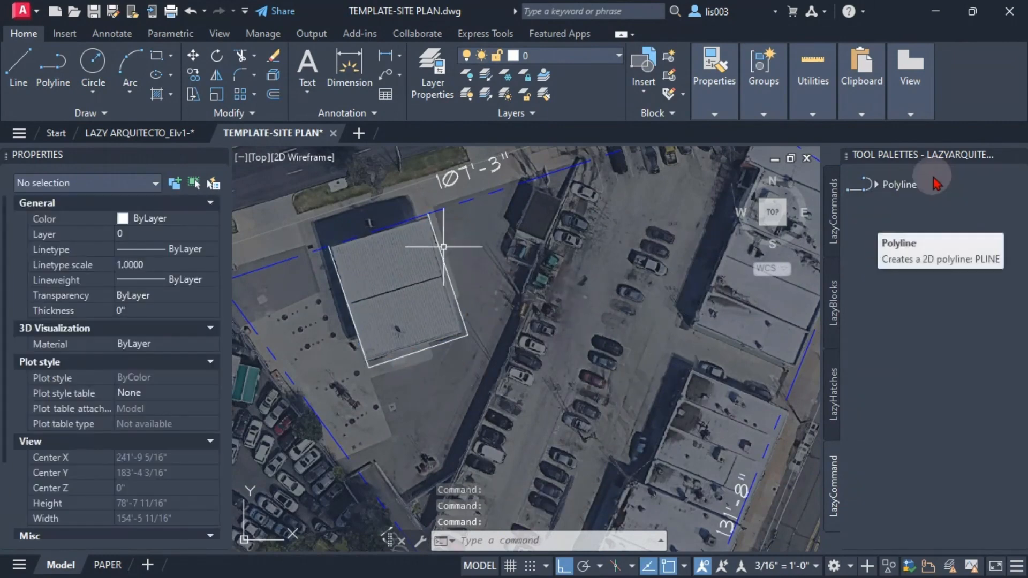
{"action": "left_click", "coordinate": [107, 565]}
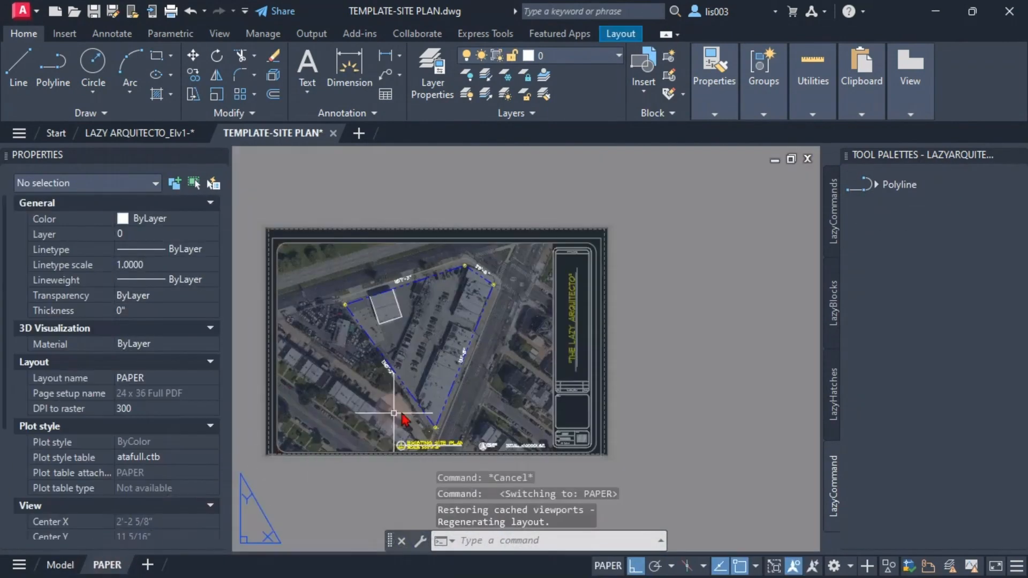
{"action": "middle_click", "coordinate": [432, 375]}
{"action": "middle_click", "coordinate": [432, 375]}
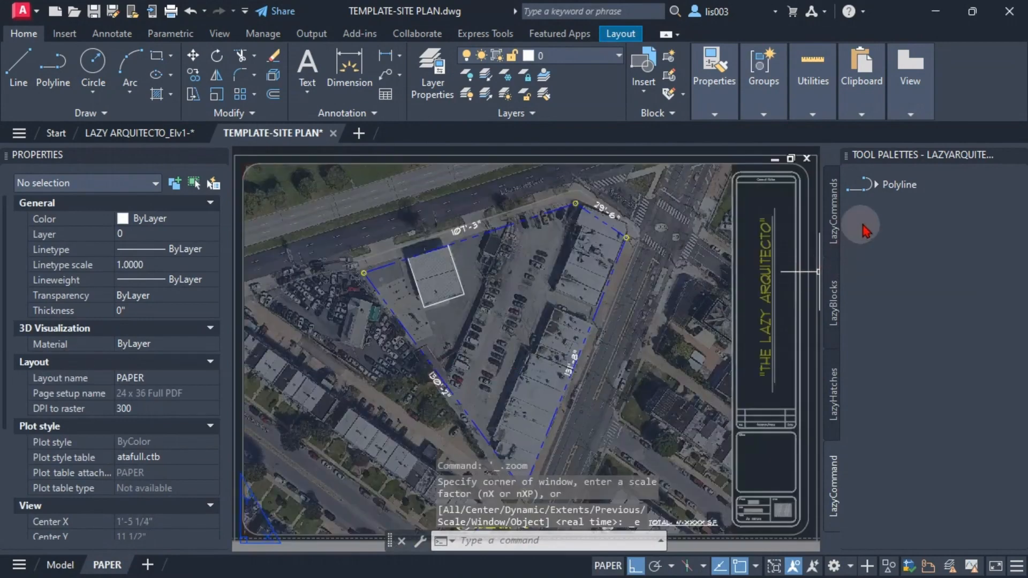
- Open the properties of the palette's Polyline tool and set Use flyout to No so its command string is editable
{"action": "right_click", "coordinate": [881, 185]}
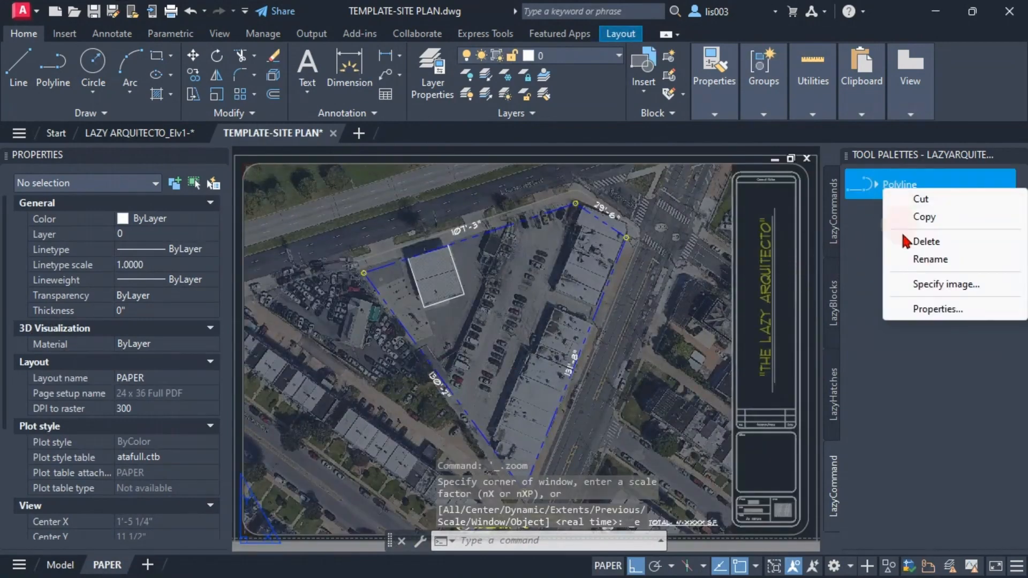
{"action": "left_click", "coordinate": [922, 306]}
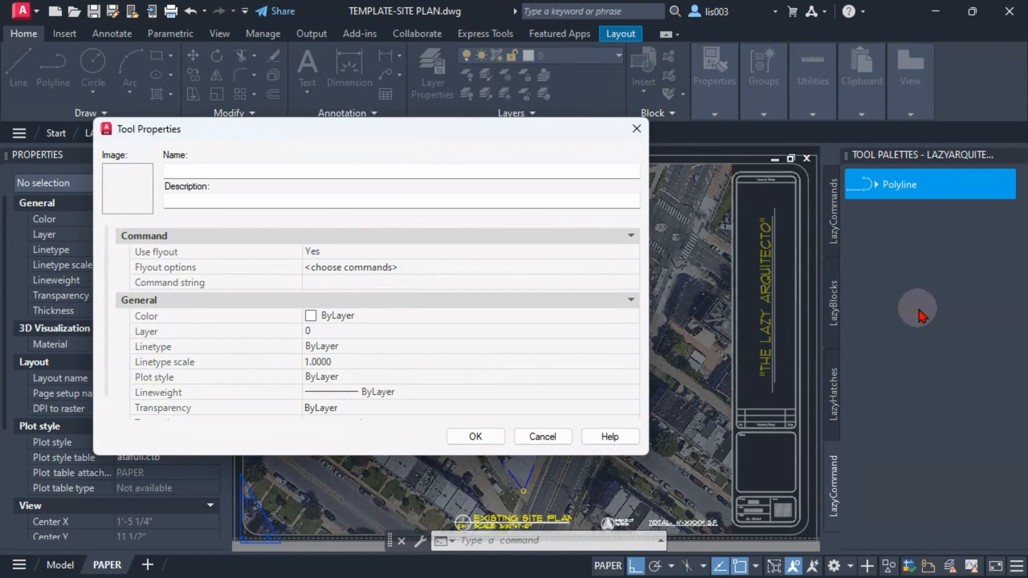
{"action": "left_click", "coordinate": [335, 248]}
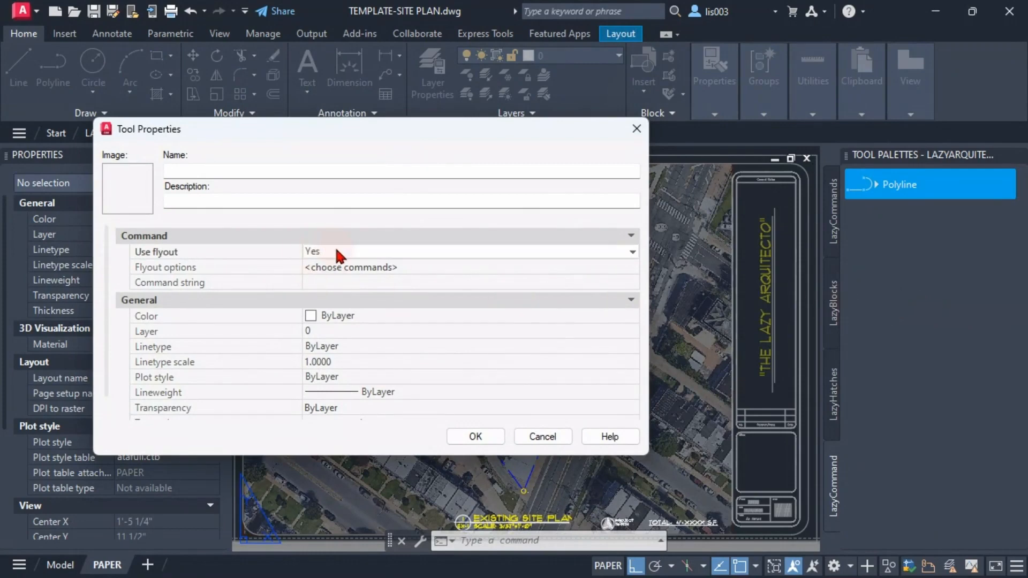
{"action": "left_click", "coordinate": [336, 249]}
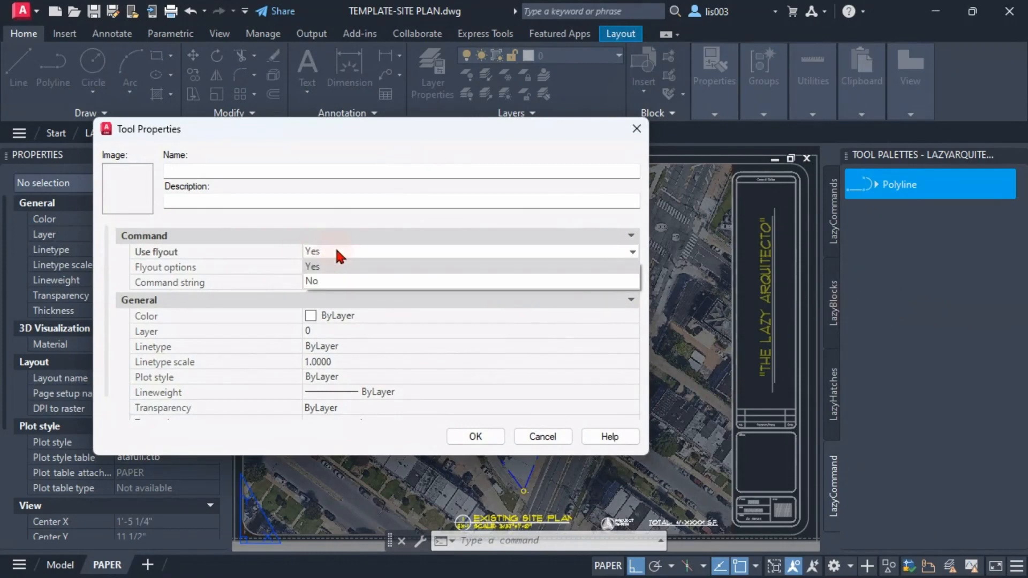
{"action": "left_click", "coordinate": [340, 281]}
{"action": "left_click", "coordinate": [357, 283]}
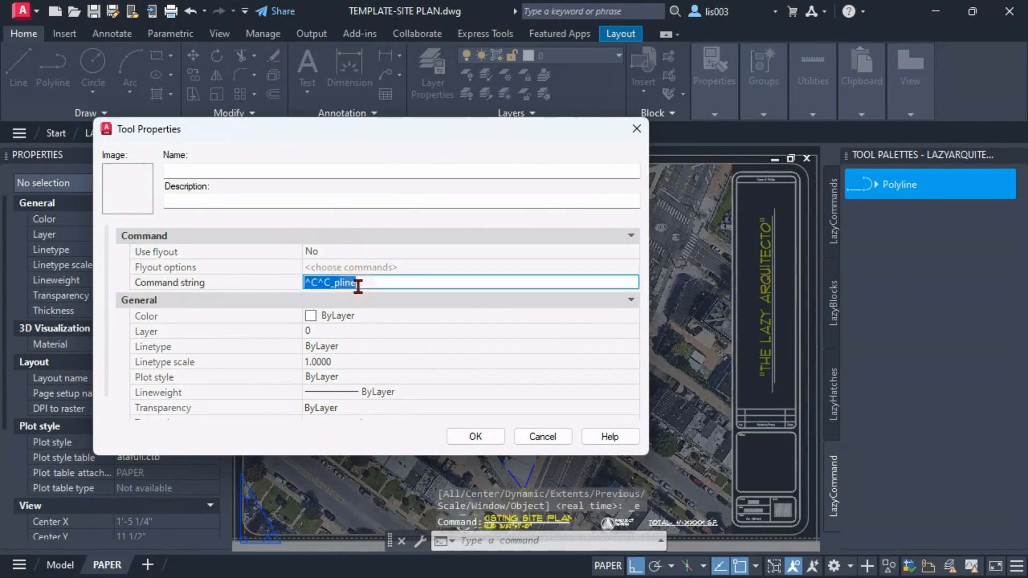
{"action": "left_click", "coordinate": [363, 282]}
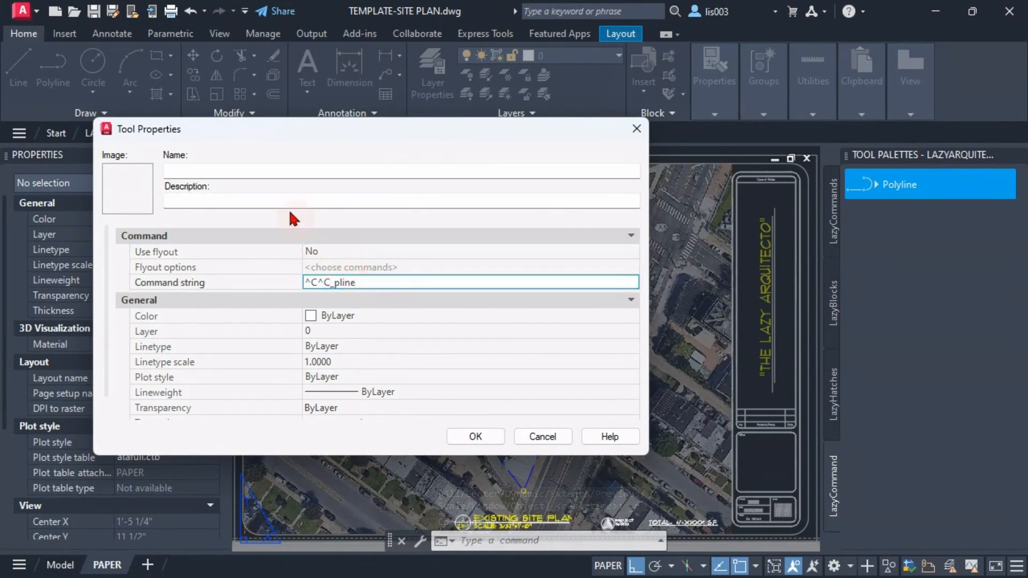
- Name the palette tool LazyScales
{"action": "left_click", "coordinate": [220, 167]}
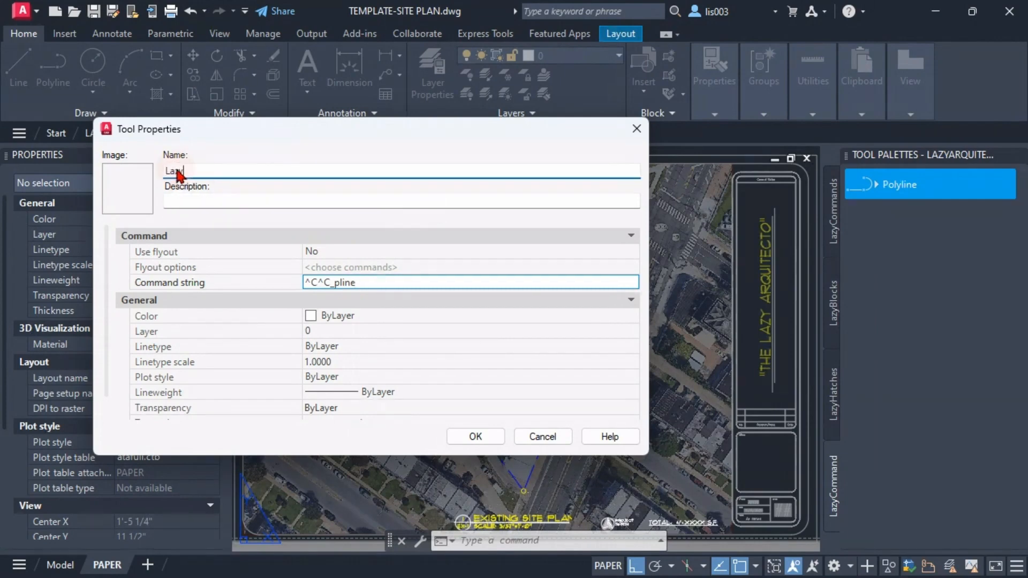
{"action": "type", "text": "LazyScales"}
{"action": "left_click", "coordinate": [199, 197]}
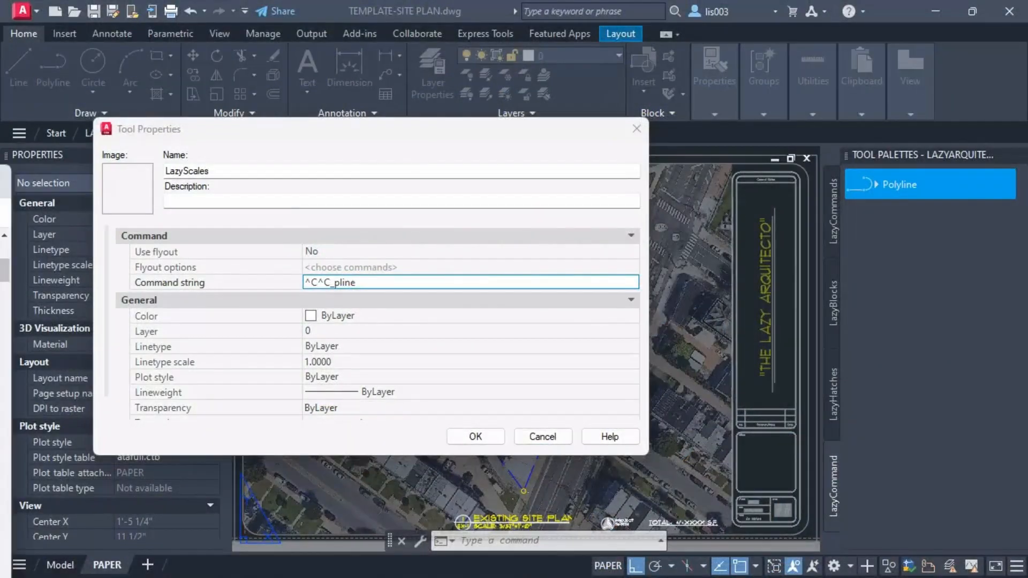
- Switch to the browser and copy the macro code from the "LazyScales in AutoCAD | Macro Command" Patreon post
{"action": "left_click_drag", "start_coordinate": [0, 161], "coordinate": [493, 3]}
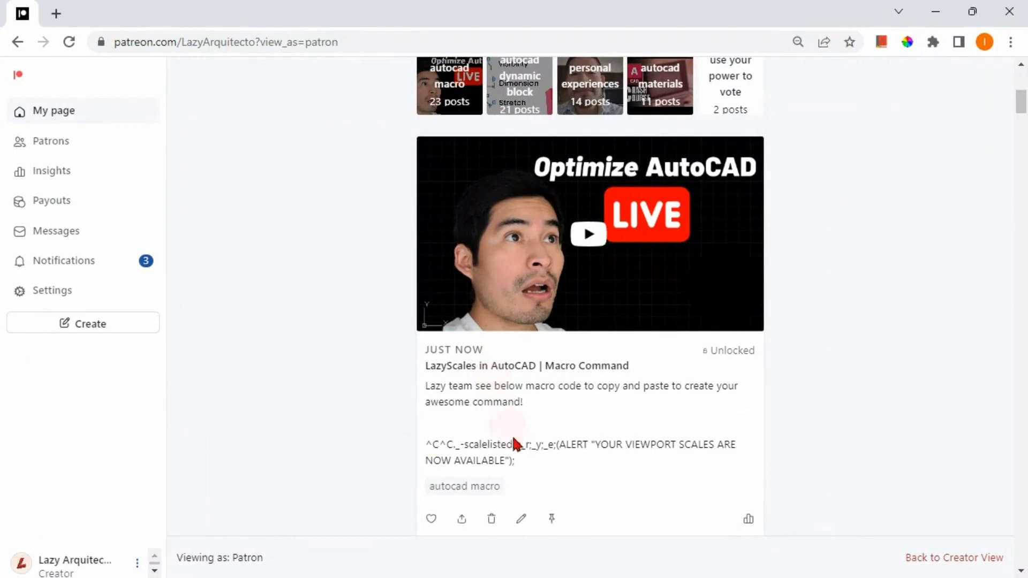
{"action": "left_click_drag", "start_coordinate": [516, 462], "coordinate": [458, 444]}
{"action": "right_click", "coordinate": [459, 444]}
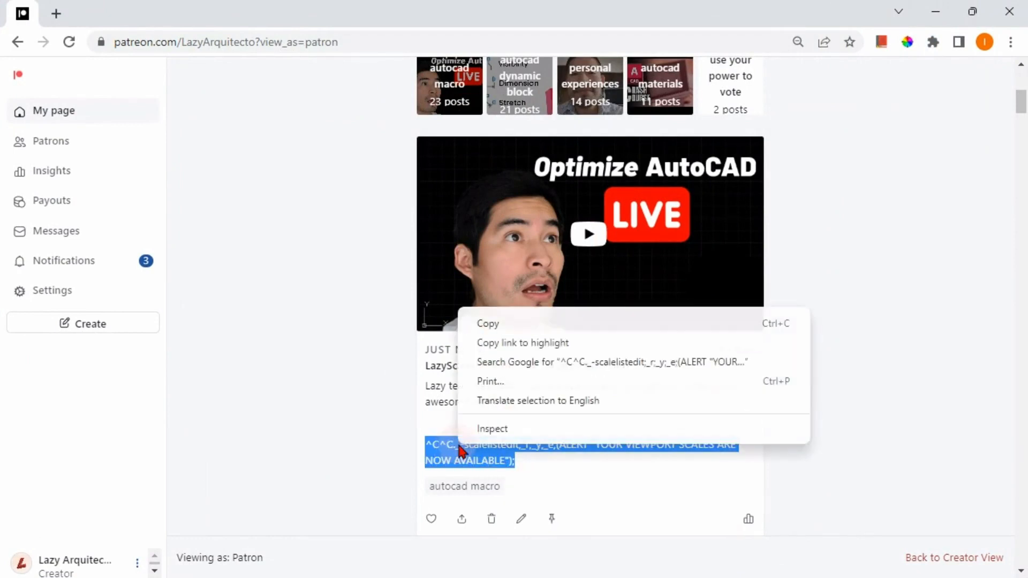
{"action": "left_click", "coordinate": [500, 328]}
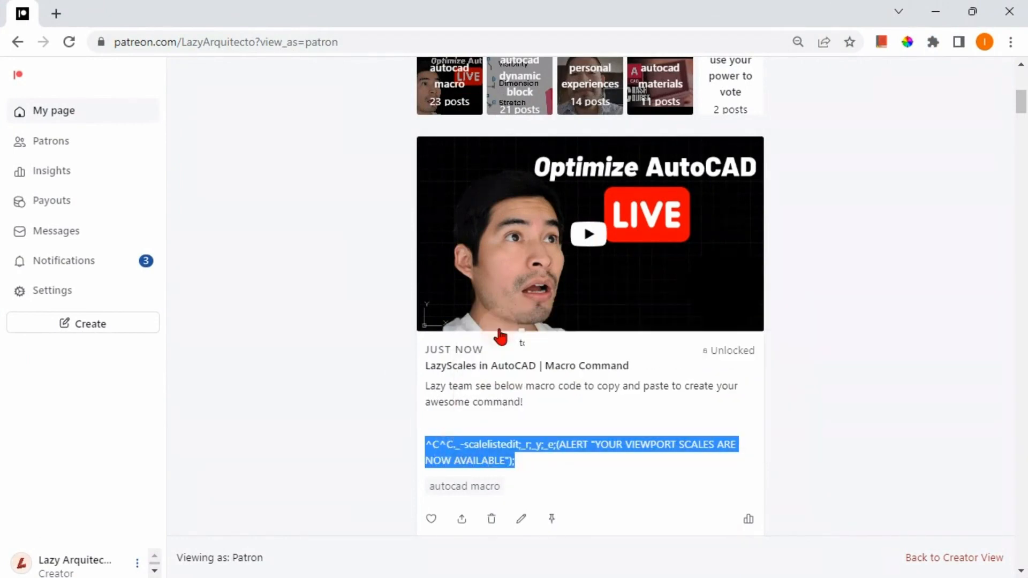
- Back in AutoCAD, replace the tool's command string with the copied macro ^C^C._-scalelistedit;_r;_y;_e;(ALERT "YOUR VIEWPORT SCALES ARE NOW AVAILABLE");
{"action": "left_click", "coordinate": [797, 245]}
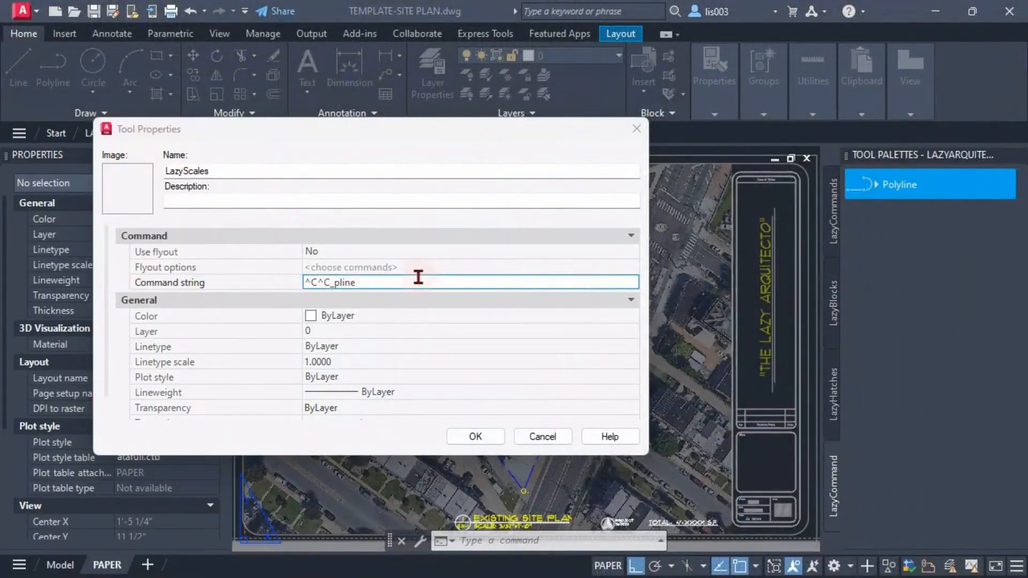
{"action": "double_click", "coordinate": [306, 283]}
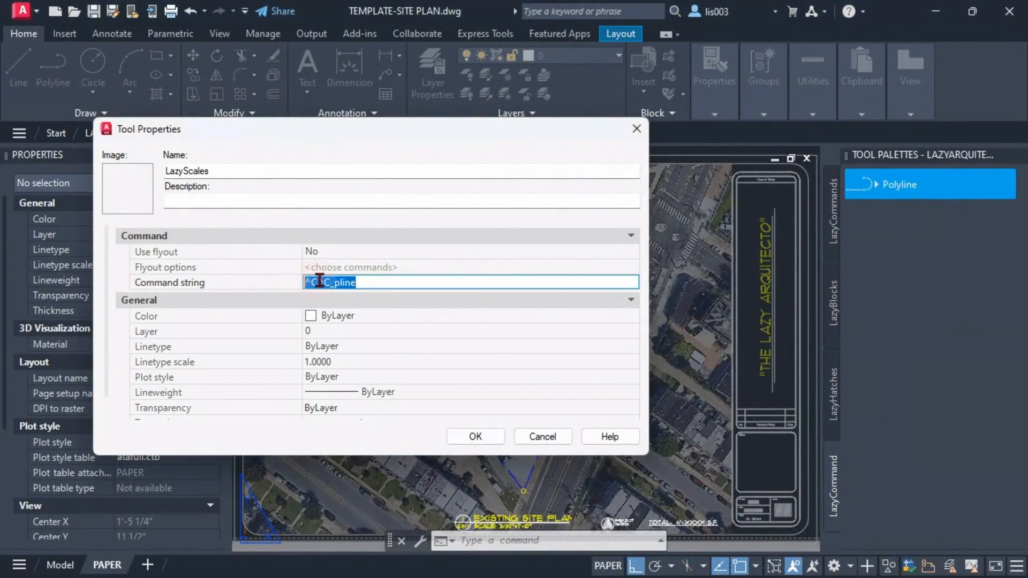
{"action": "right_click", "coordinate": [320, 281]}
{"action": "left_click", "coordinate": [374, 349]}
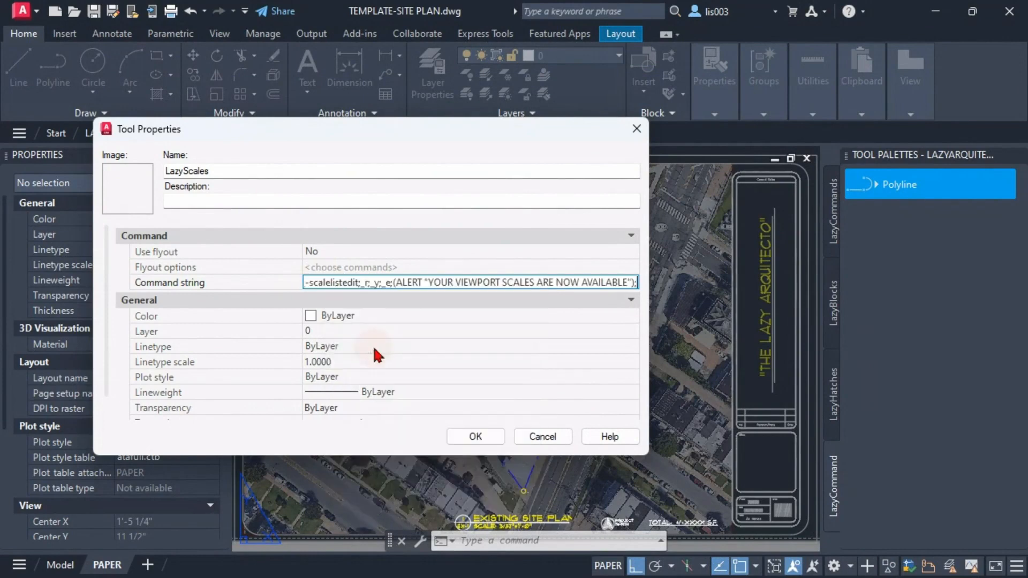
- Widen the Tool Properties dialog, review the macro's scalelistedit, option and ALERT parts, and accept the LazyScales tool's properties
{"action": "left_click_drag", "start_coordinate": [649, 274], "coordinate": [799, 277]}
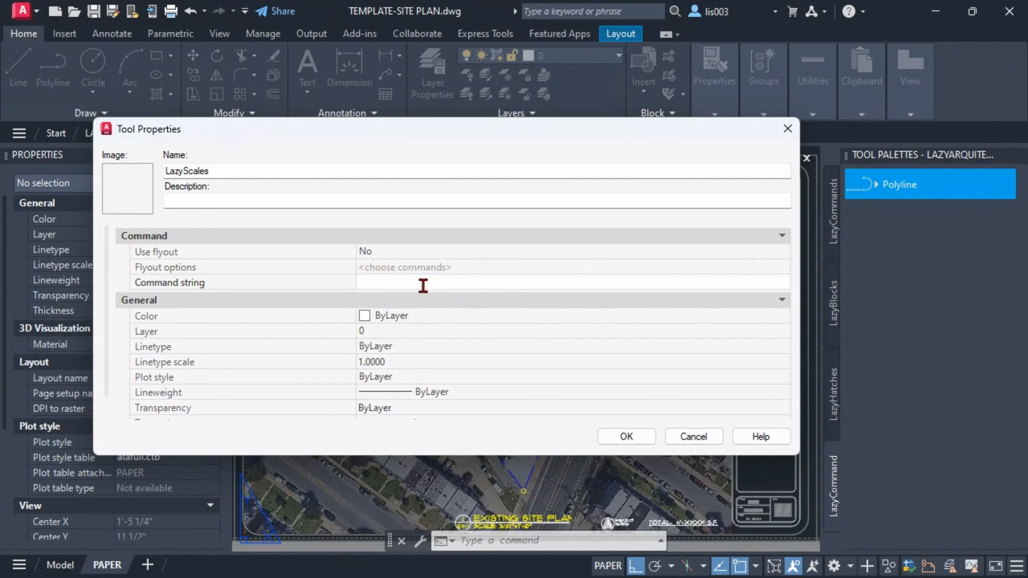
{"action": "left_click_drag", "start_coordinate": [395, 284], "coordinate": [444, 284]}
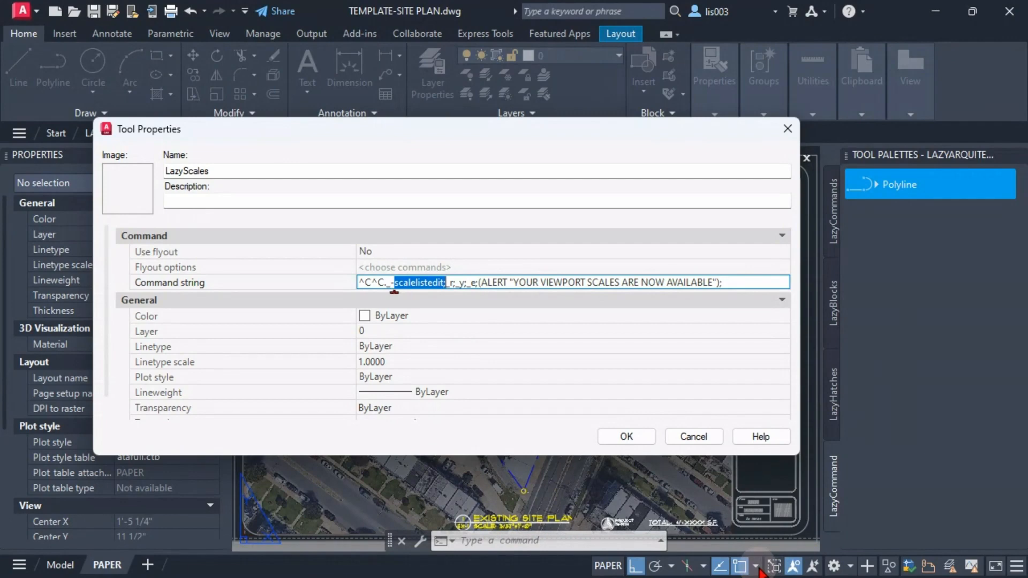
{"action": "left_click", "coordinate": [453, 284]}
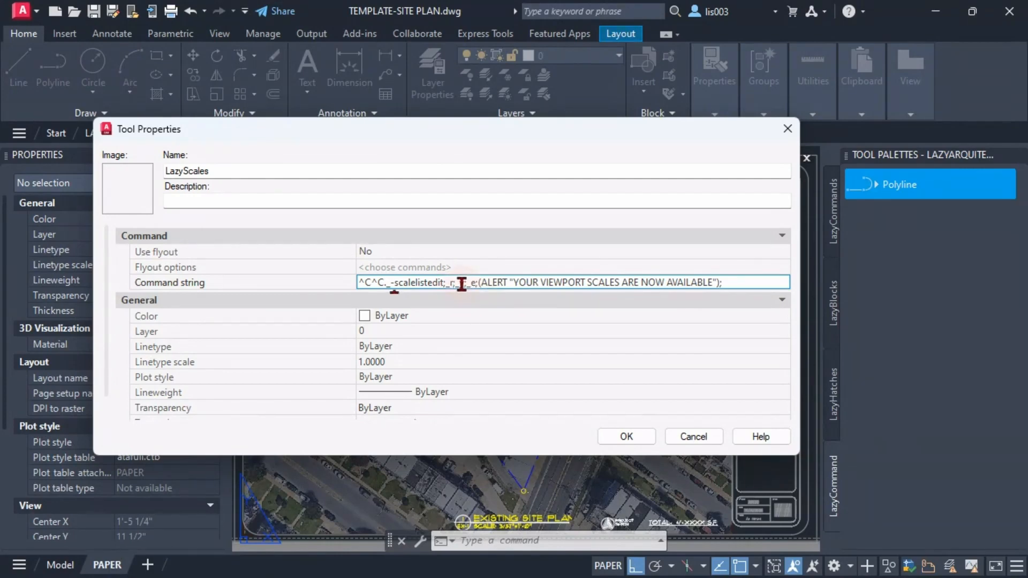
{"action": "double_click", "coordinate": [462, 283]}
{"action": "left_click_drag", "start_coordinate": [725, 282], "coordinate": [477, 289]}
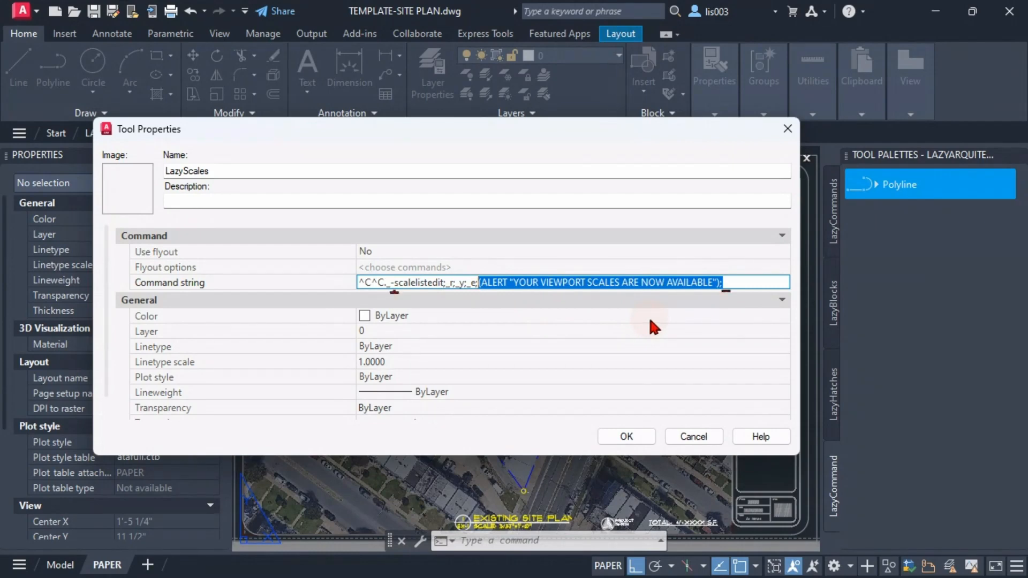
{"action": "left_click", "coordinate": [616, 437]}
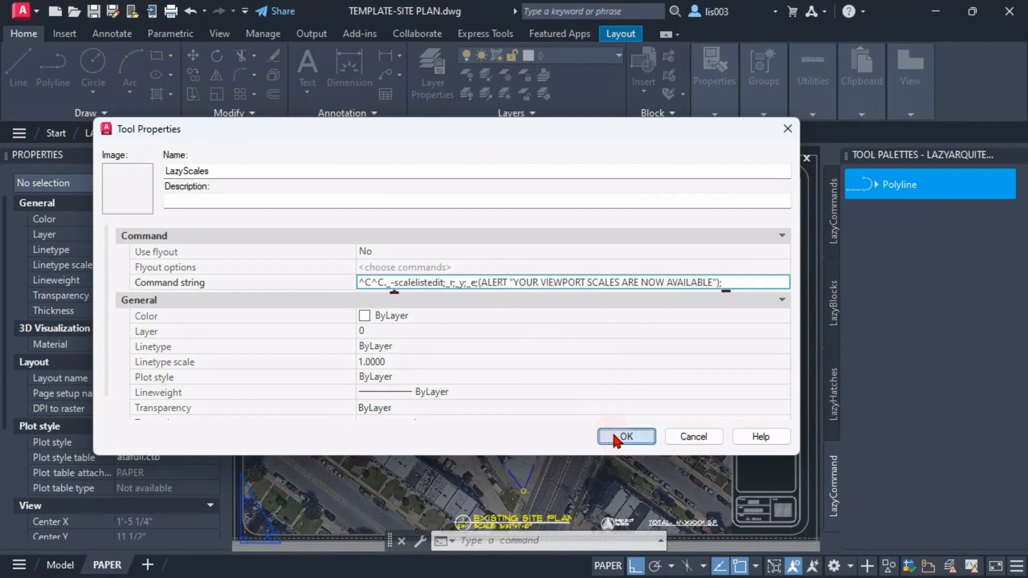
{"action": "left_click", "coordinate": [921, 294]}
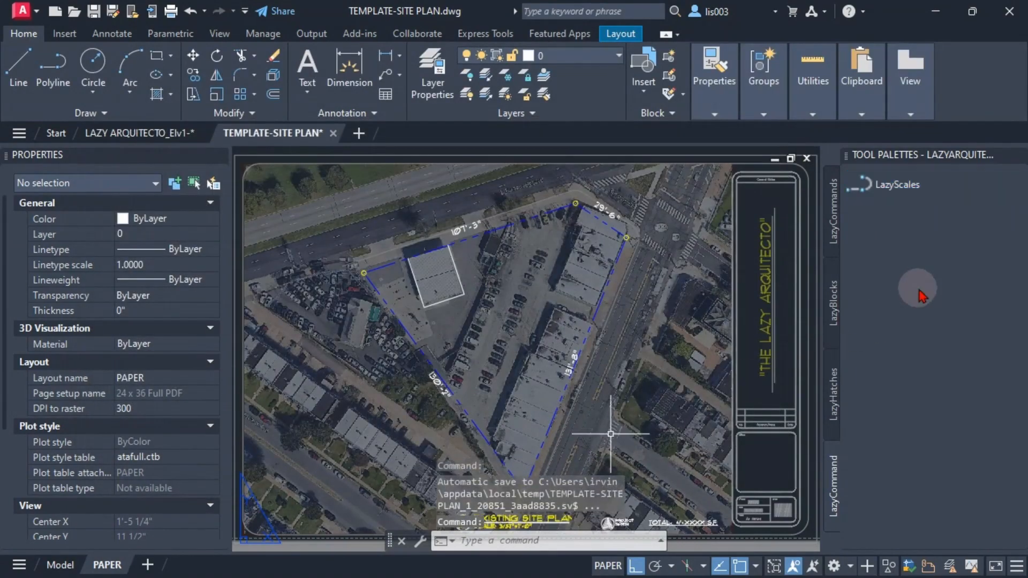
- Recheck the scales offered for the site plan viewport on the PAPER layout
{"action": "middle_click_drag", "start_coordinate": [528, 390], "coordinate": [502, 381]}
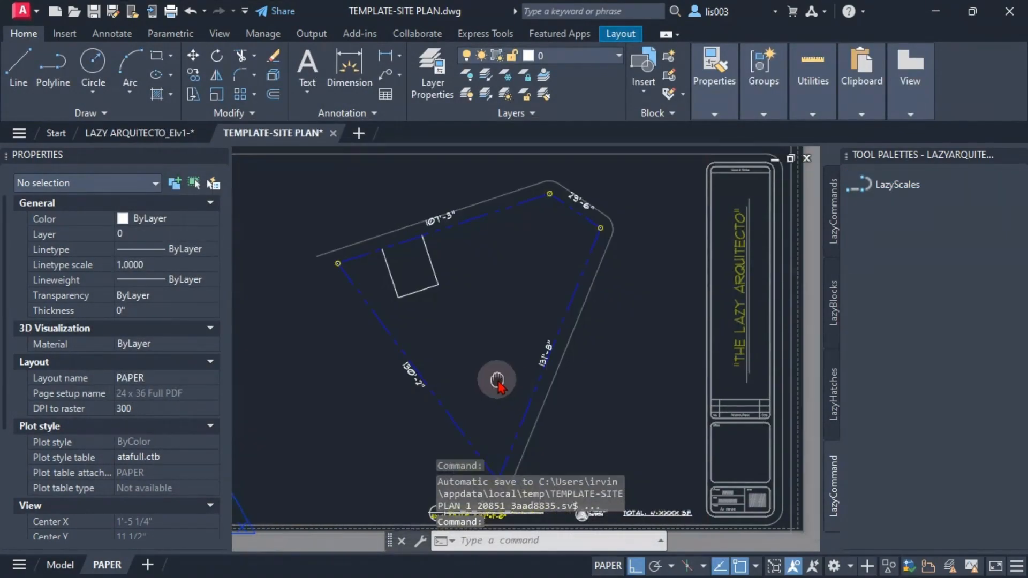
{"action": "double_click", "coordinate": [666, 468]}
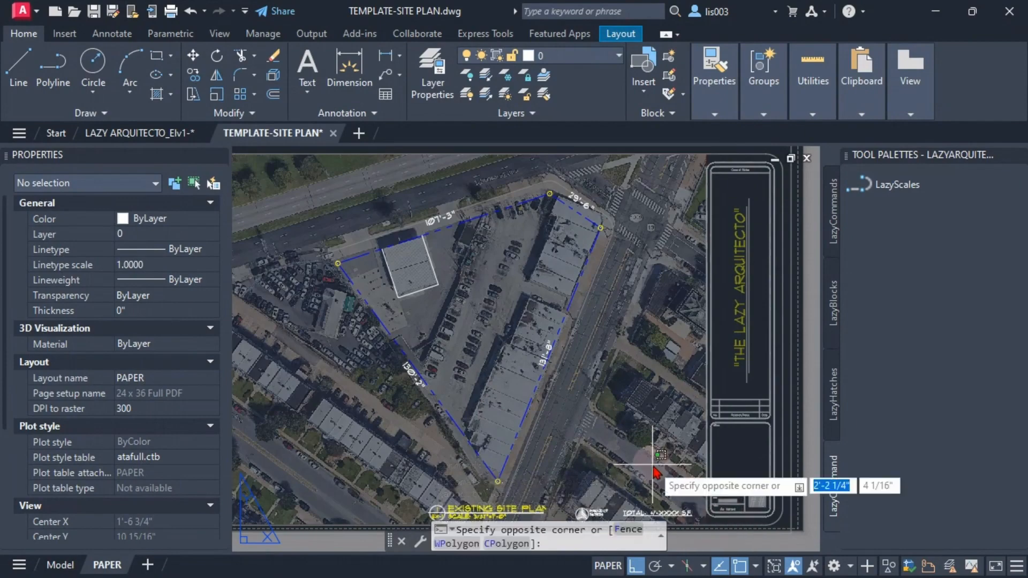
{"action": "left_click", "coordinate": [774, 566]}
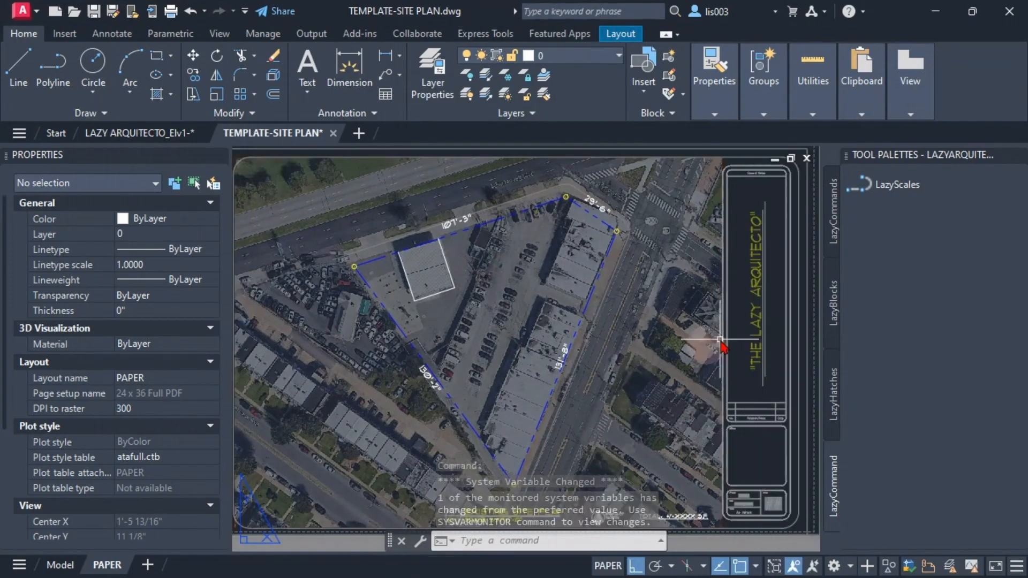
- Run the LazyScales palette tool to reset the drawing's scale list, and dismiss its alert
{"action": "left_click", "coordinate": [896, 191]}
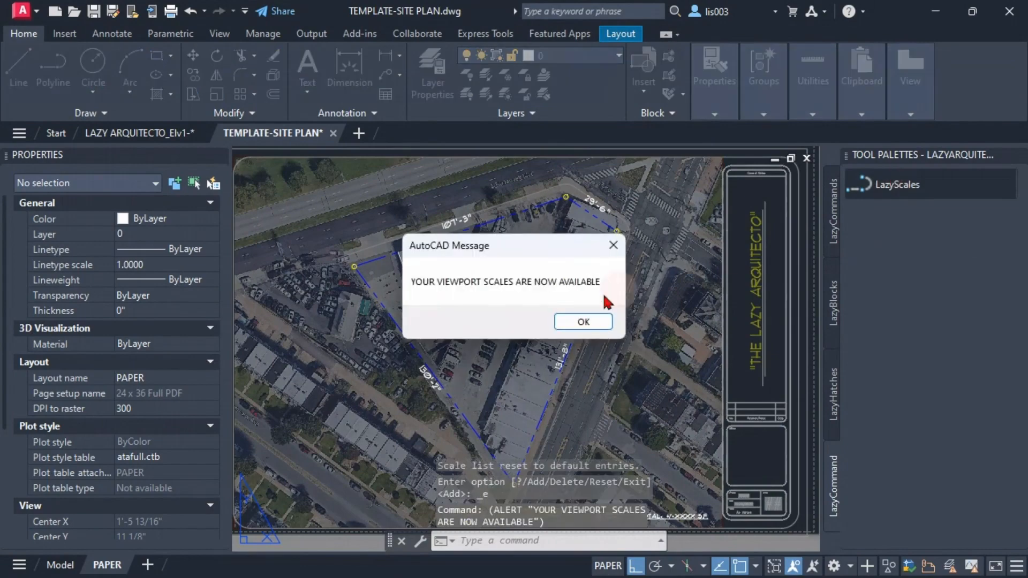
{"action": "left_click", "coordinate": [569, 321]}
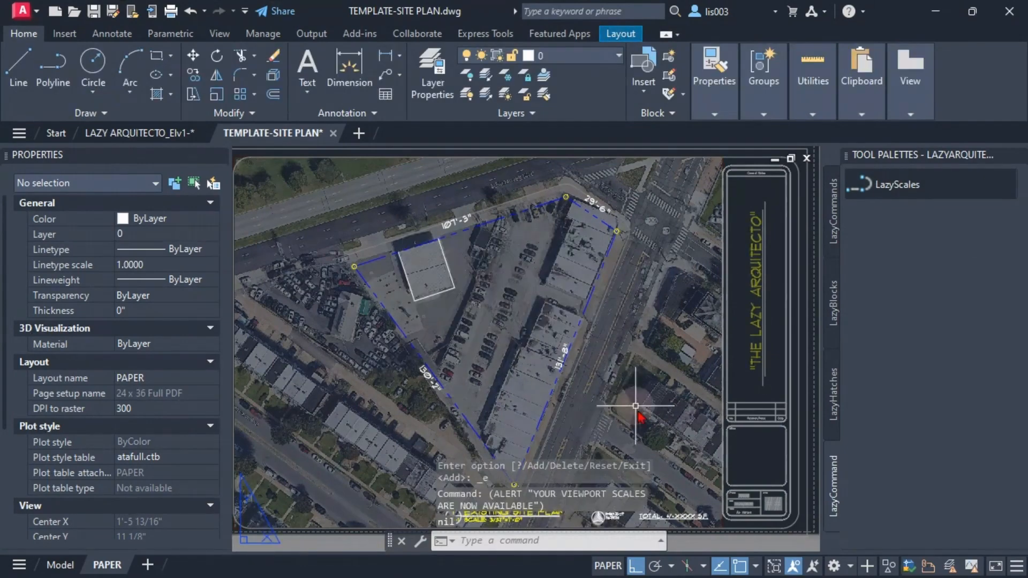
- Activate the site plan viewport on the PAPER layout, try the 1"=20'-0" scale, and set the viewport to 1"=10'-0"
{"action": "left_click", "coordinate": [687, 478]}
{"action": "left_click", "coordinate": [687, 478]}
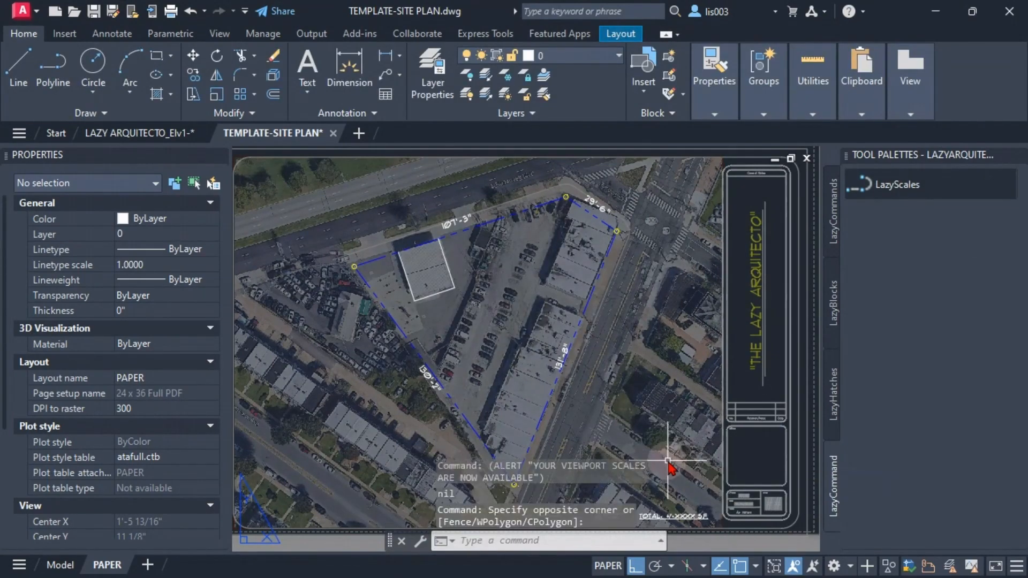
{"action": "double_click", "coordinate": [687, 478]}
{"action": "left_click", "coordinate": [771, 566]}
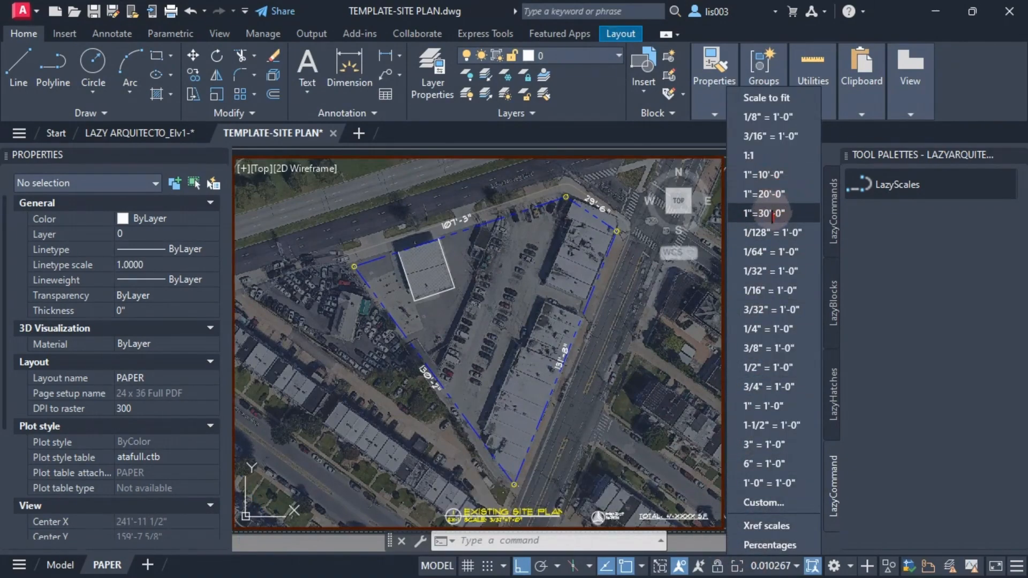
{"action": "left_click", "coordinate": [772, 201]}
{"action": "left_click", "coordinate": [771, 566]}
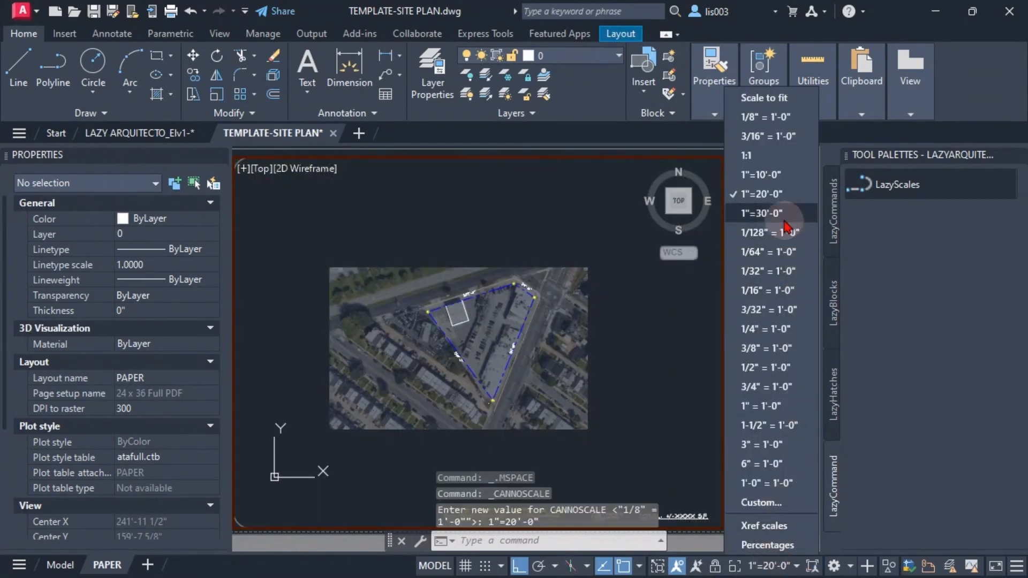
{"action": "left_click", "coordinate": [760, 176]}
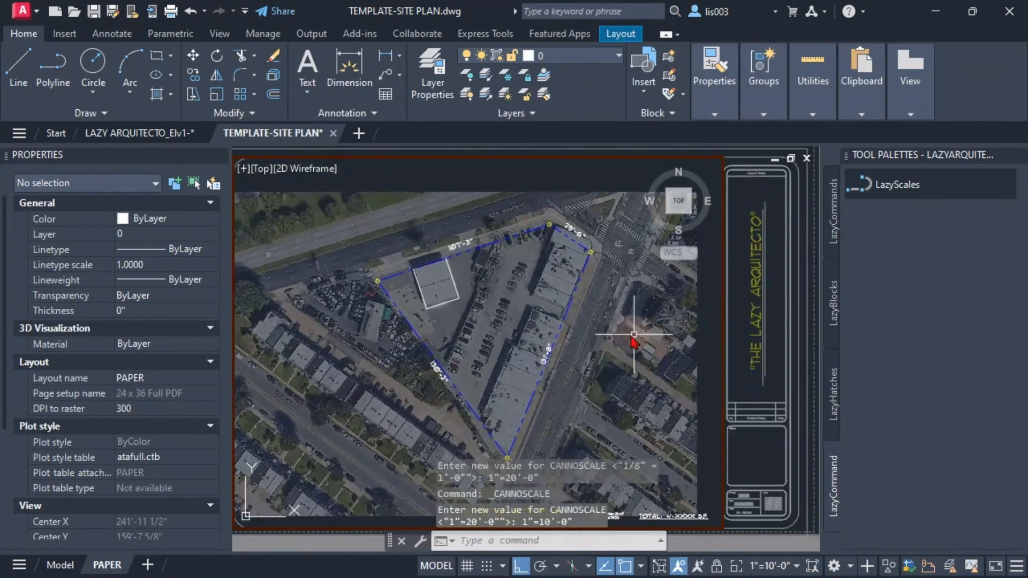